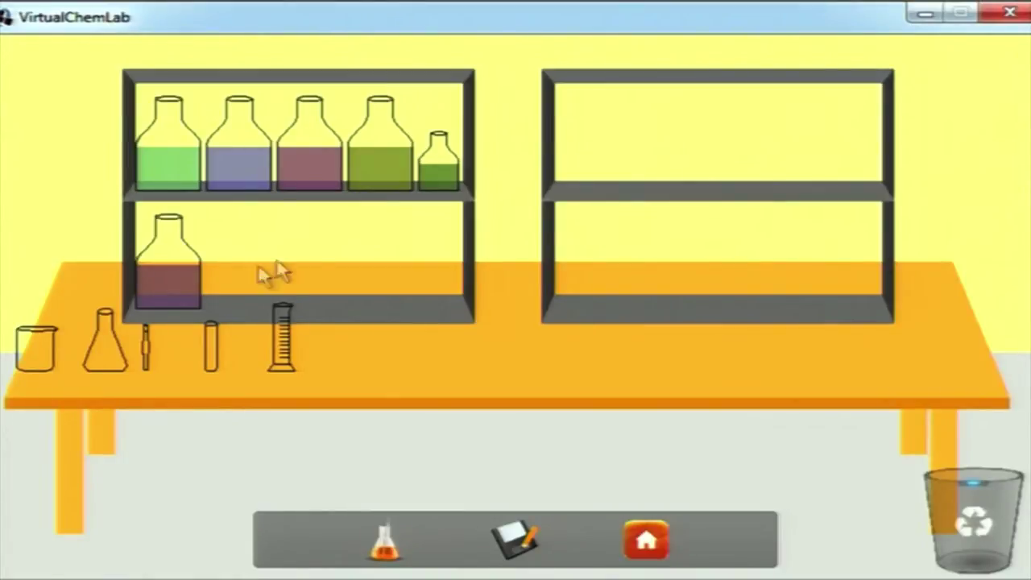
# - Start a new chemical named Copper Sulphate with the formula CuSO4
pyautogui.click(382, 542)
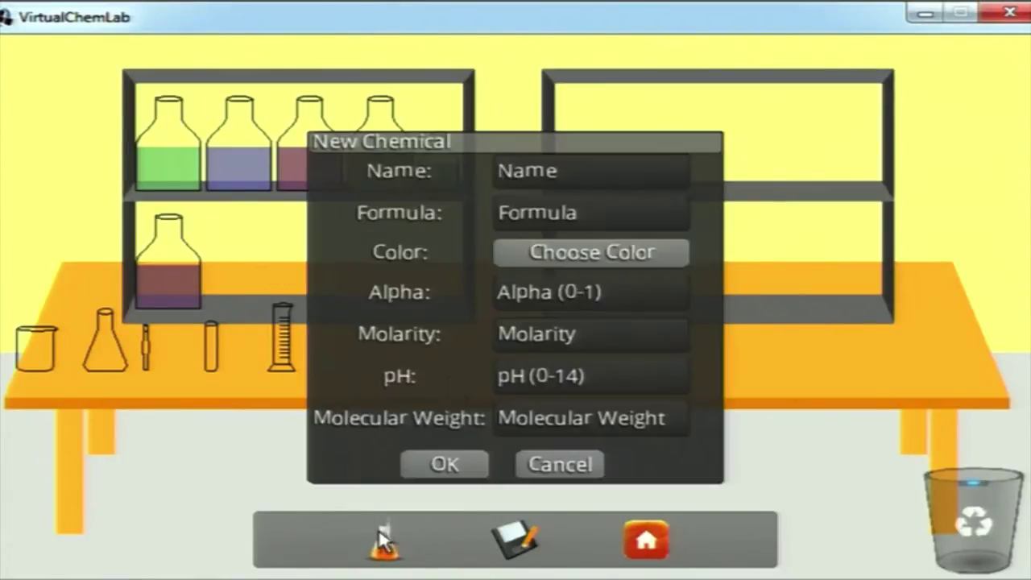
pyautogui.click(591, 175)
pyautogui.write('Coppr')
pyautogui.press('BackSpace')
pyautogui.write('er Sulphate')
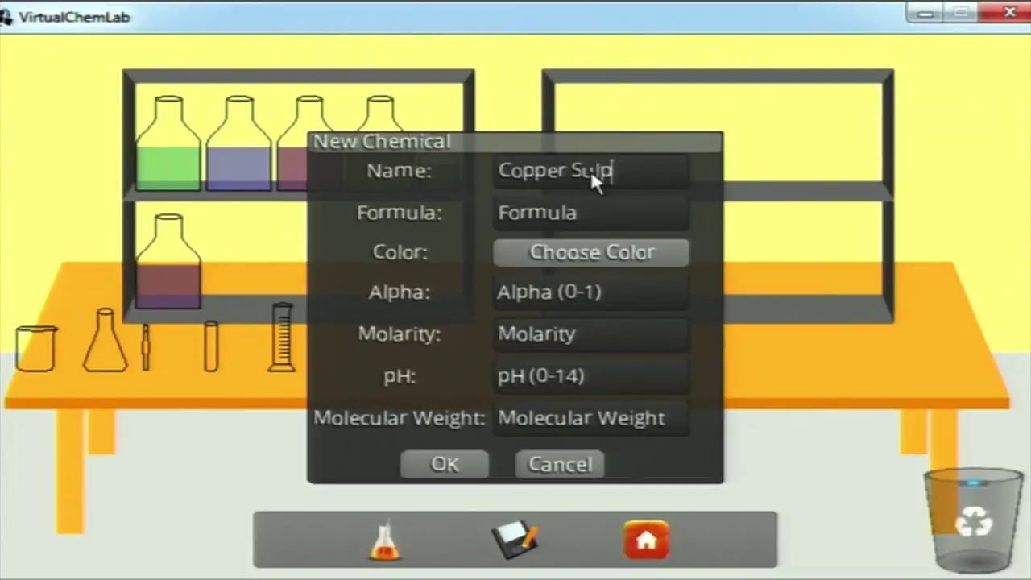
pyautogui.click(583, 216)
pyautogui.write('CuSO4')
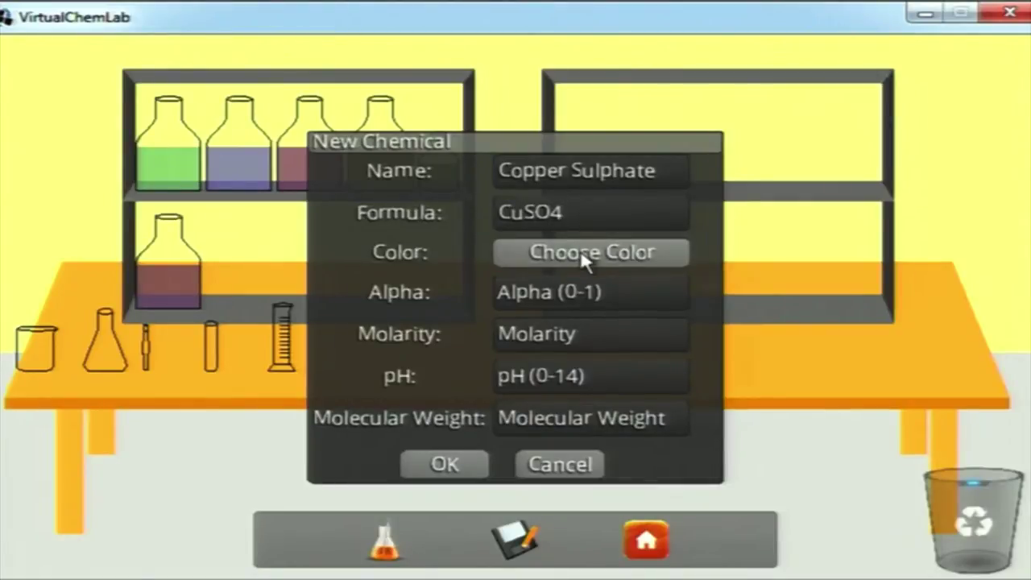
# - Give the new chemical a cyan colour with red 53, green 255 and blue 255
pyautogui.click(584, 254)
pyautogui.moveTo(491, 255); pyautogui.dragTo(381, 254)
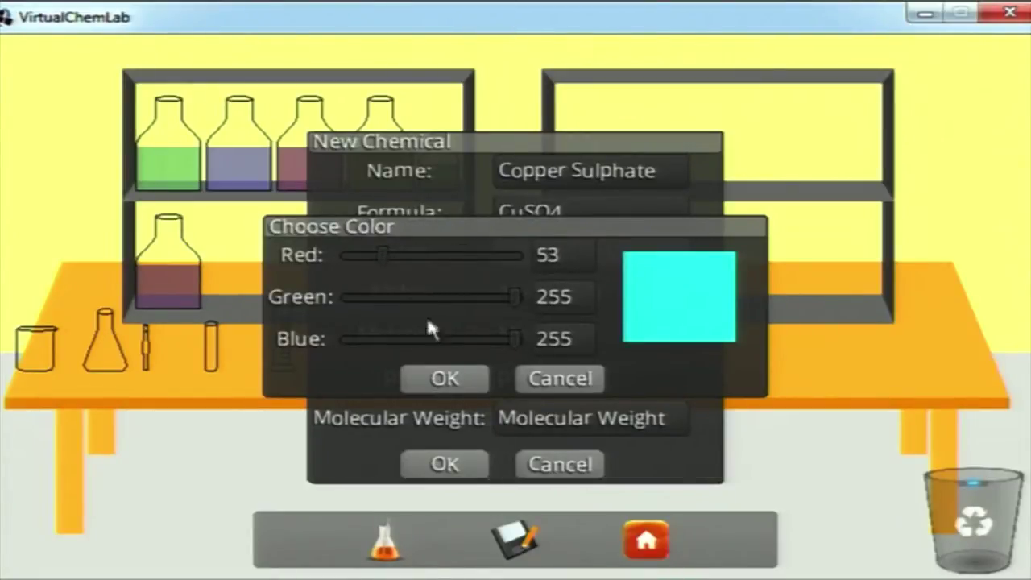
pyautogui.click(441, 375)
# - Set the chemical's alpha to 0.75, molarity to 1, pH to 7.5 and molecular weight to 32, and add it to the lab
pyautogui.click(557, 287)
pyautogui.write('0.7')
pyautogui.click(553, 331)
pyautogui.write('1')
pyautogui.click(540, 375)
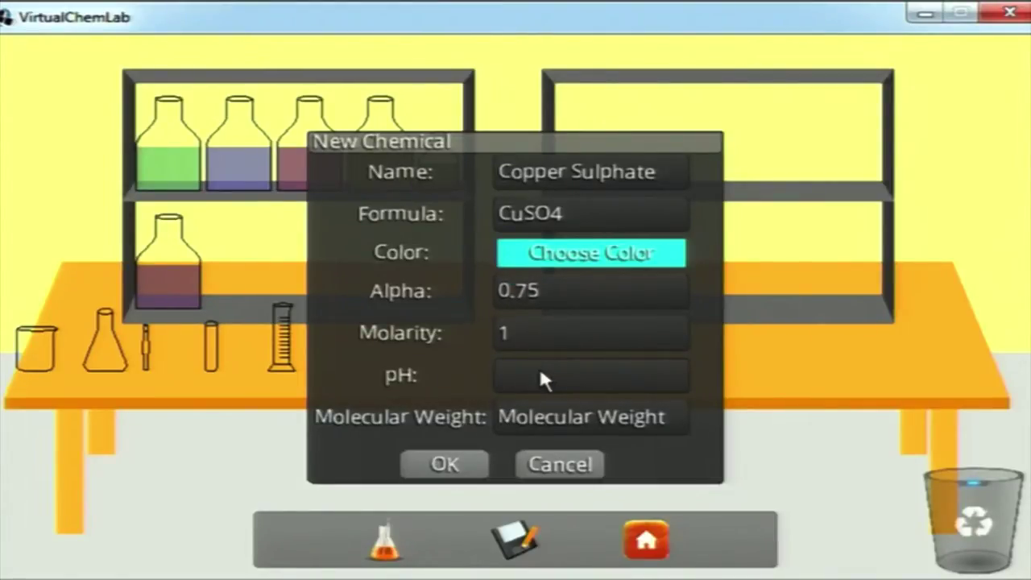
pyautogui.write('7.5')
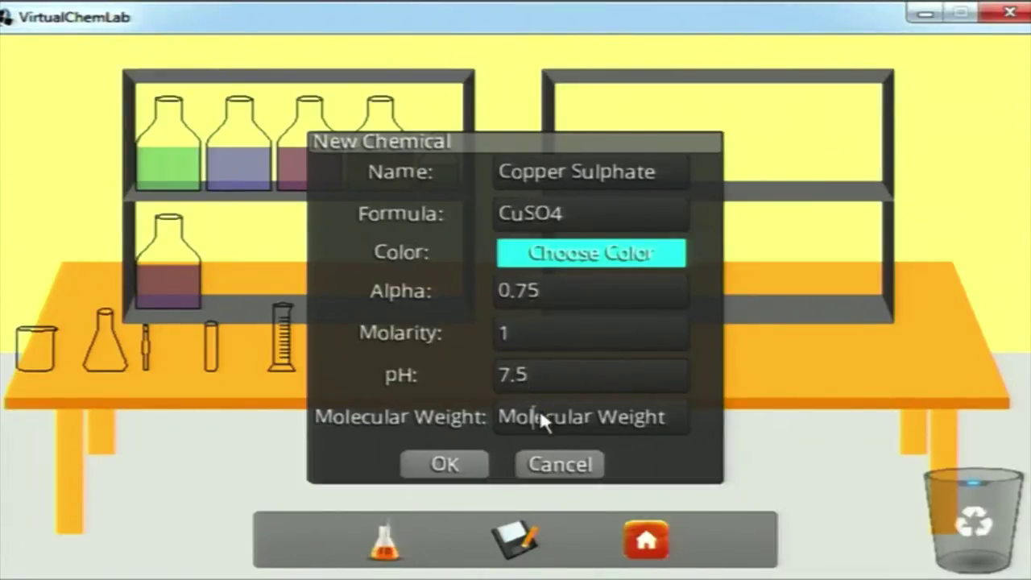
pyautogui.click(538, 407)
pyautogui.write('32')
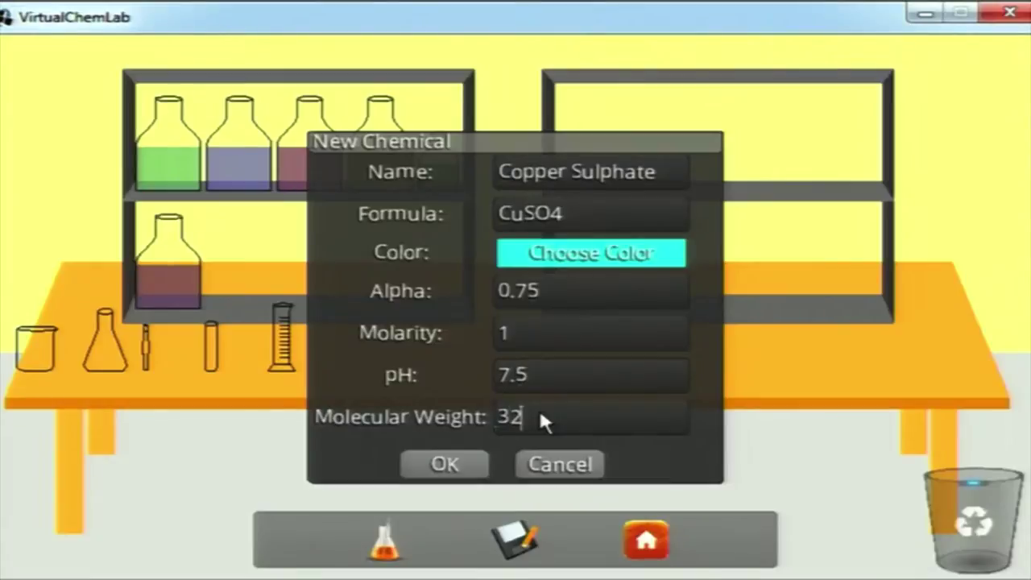
pyautogui.click(452, 464)
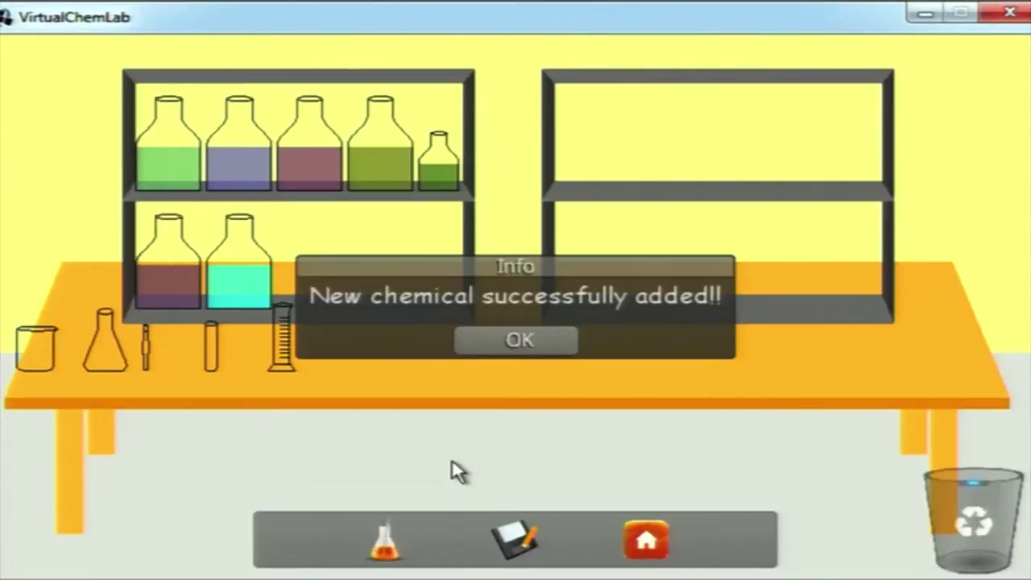
pyautogui.click(517, 336)
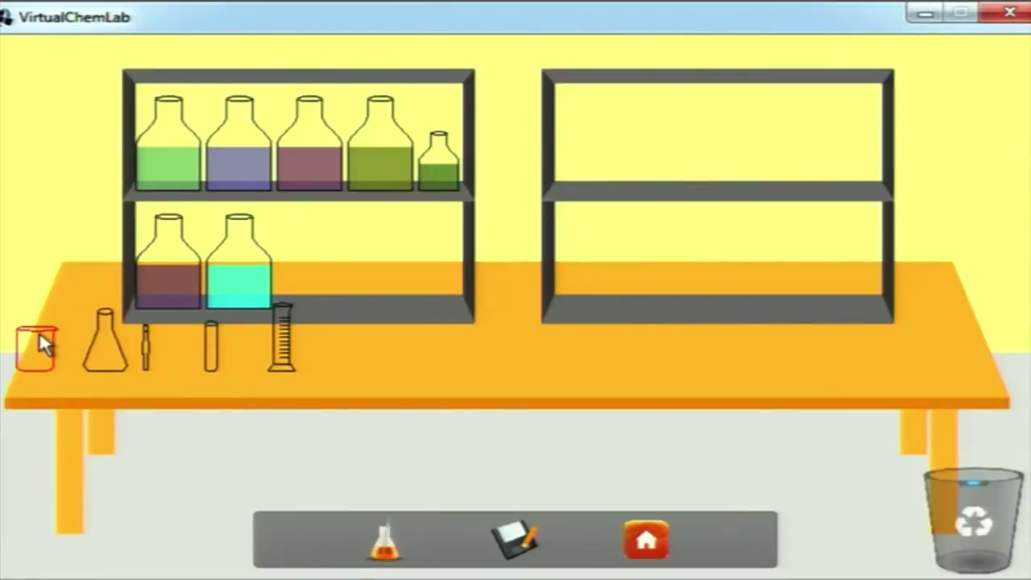
# - Create a 1000 ml beaker and place it on the upper level of the empty equipment shelf
pyautogui.click(39, 331)
pyautogui.click(505, 322)
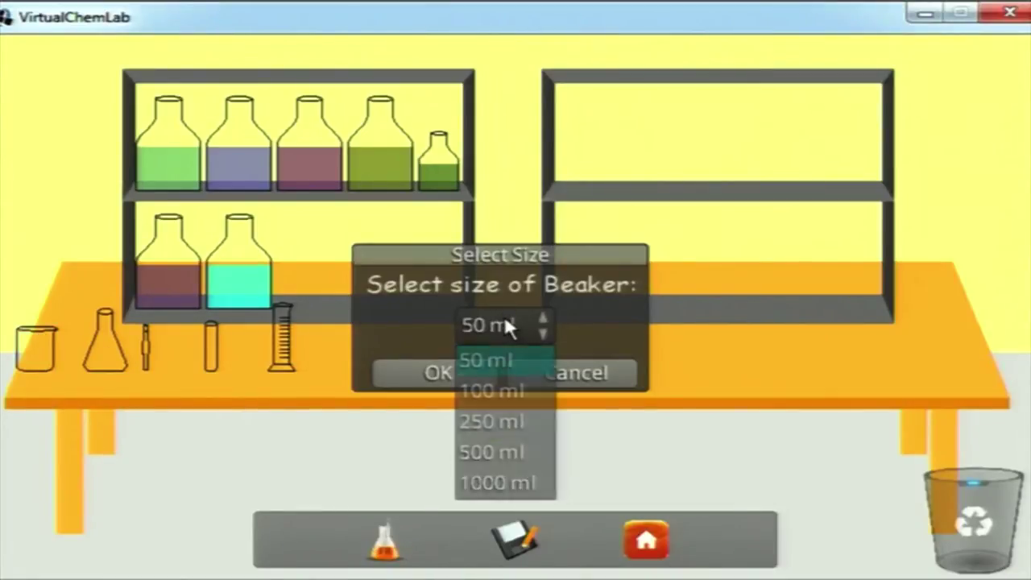
pyautogui.click(492, 475)
pyautogui.click(469, 373)
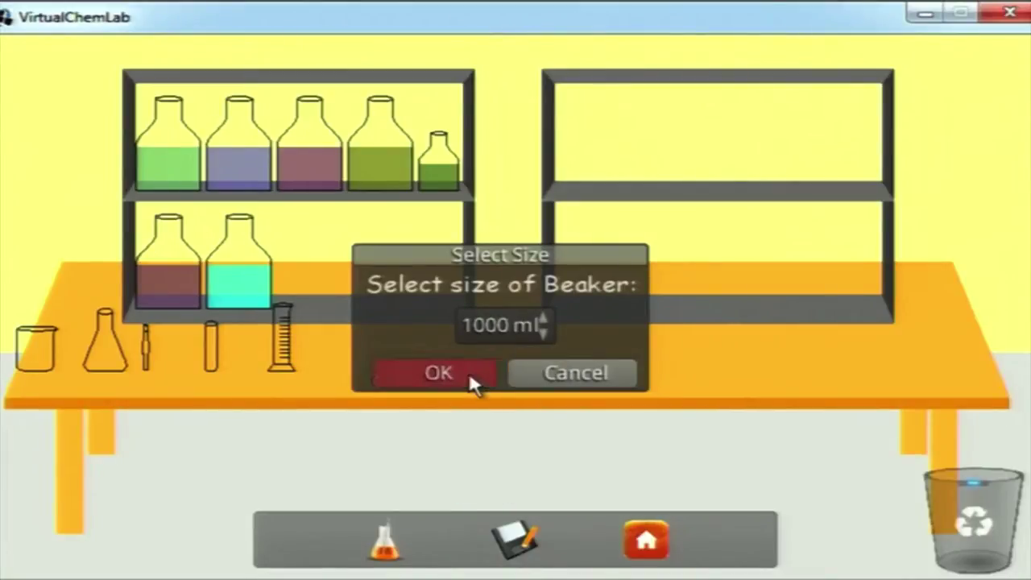
pyautogui.moveTo(422, 343); pyautogui.dragTo(575, 131)
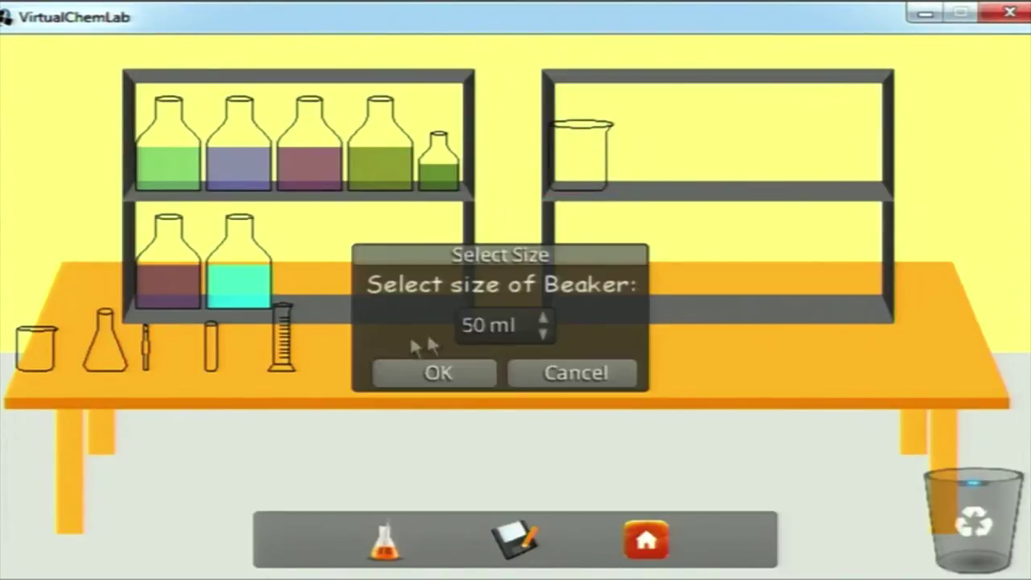
# - Place a 500 ml conical flask beside the beaker on the equipment shelf, and dispose of it in the bin
pyautogui.click(498, 326)
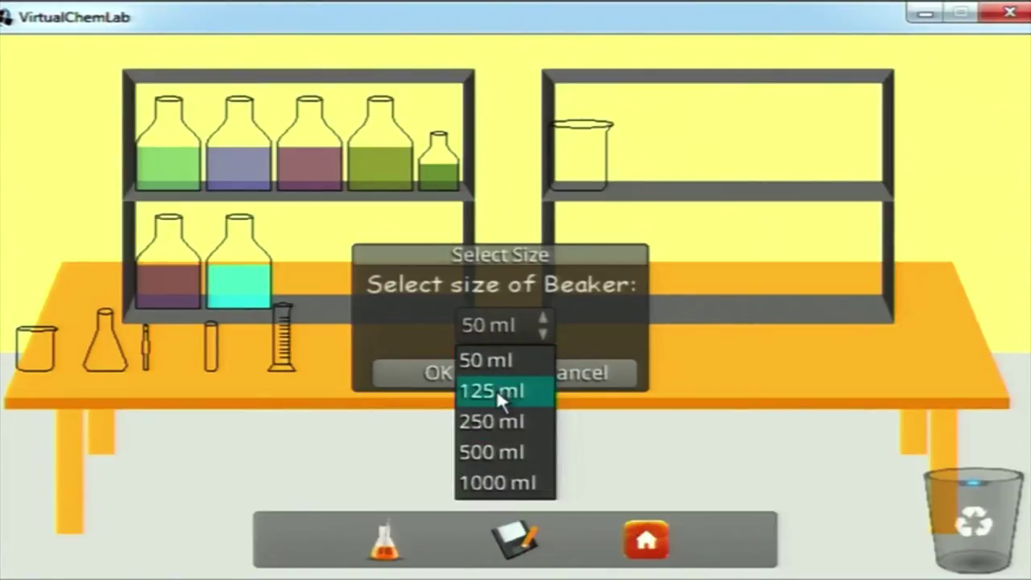
pyautogui.click(496, 450)
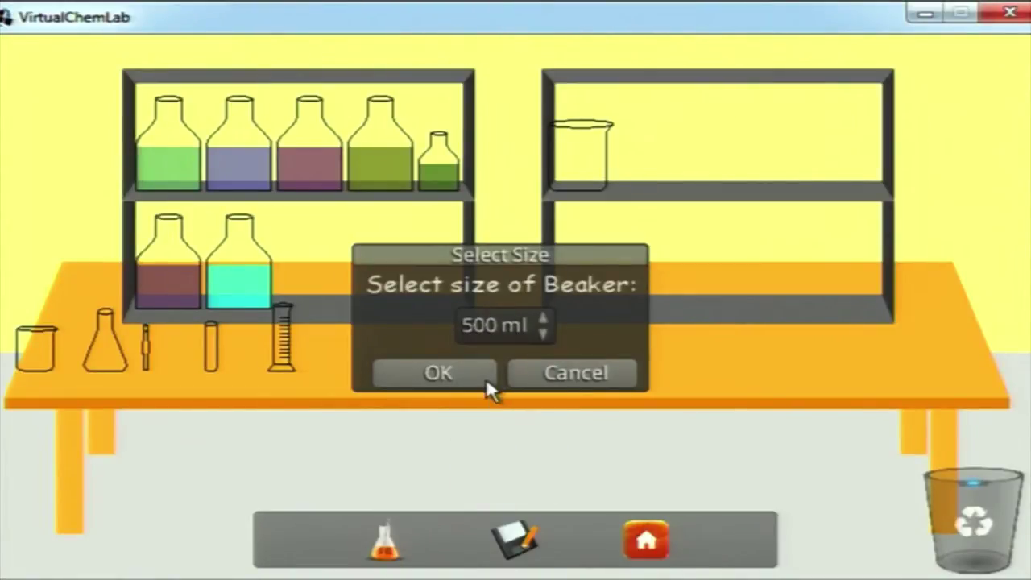
pyautogui.click(486, 378)
pyautogui.moveTo(419, 334); pyautogui.dragTo(632, 133)
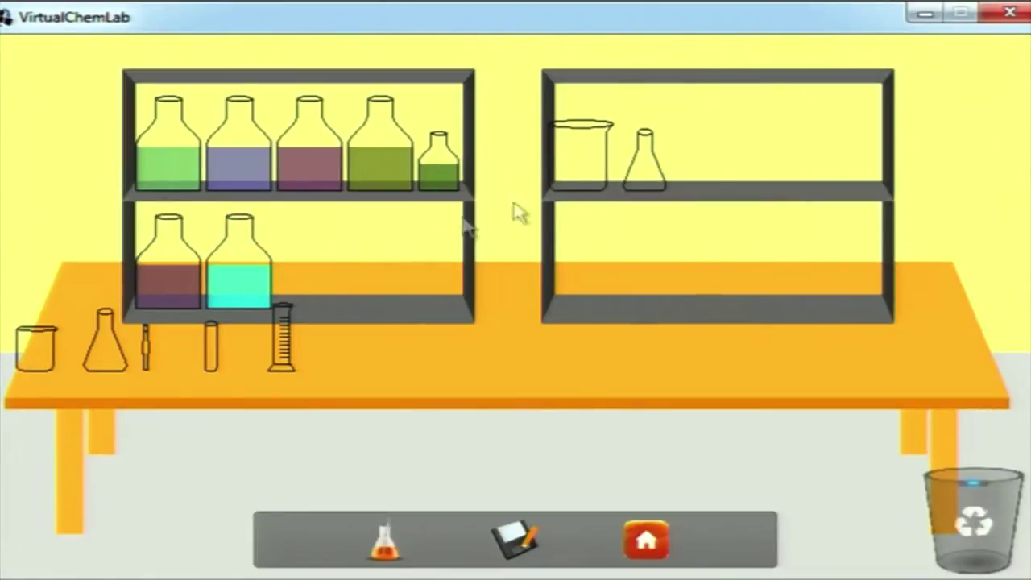
pyautogui.moveTo(637, 177); pyautogui.dragTo(955, 482)
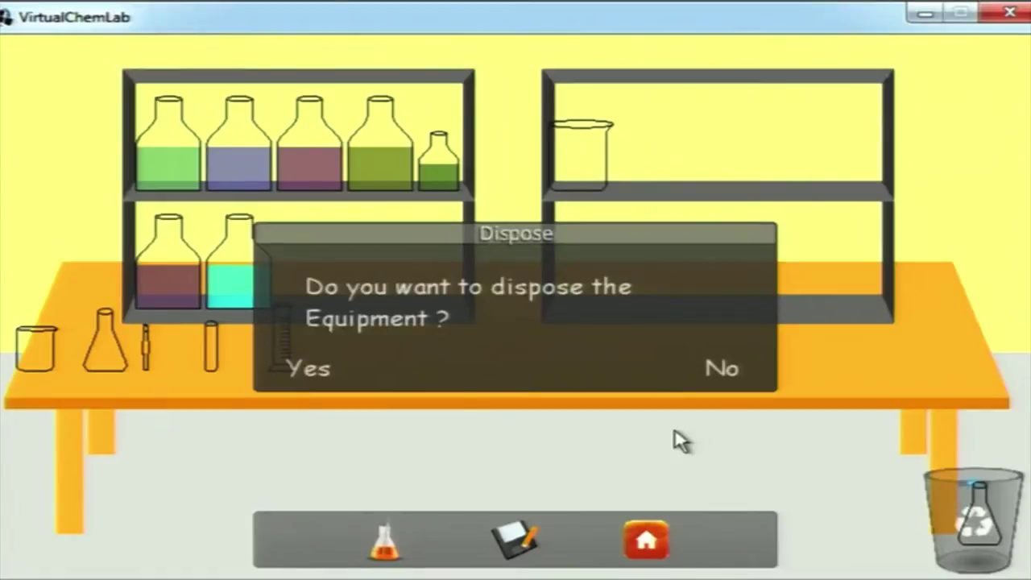
pyautogui.click(318, 369)
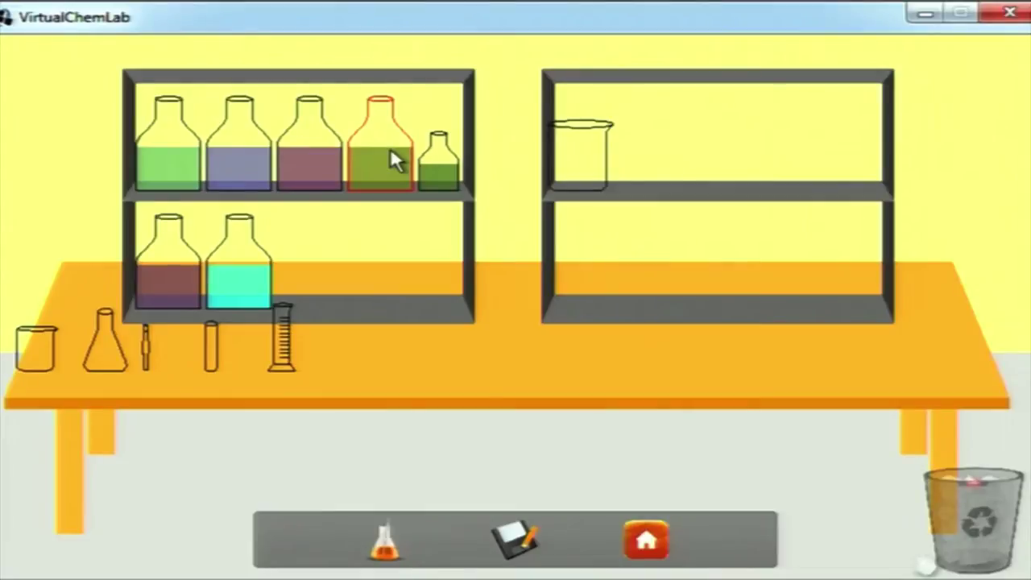
# - Pour 200 ml of the olive-green chemical into the 1000 ml beaker on the table, and return both vessels to their shelves
pyautogui.moveTo(390, 150); pyautogui.dragTo(553, 288)
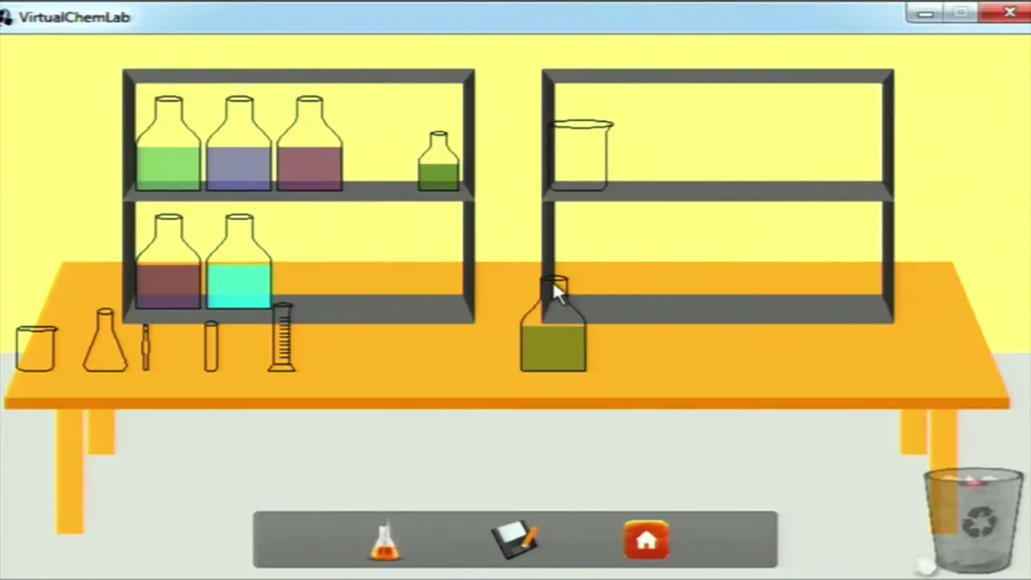
pyautogui.moveTo(572, 174); pyautogui.dragTo(622, 326)
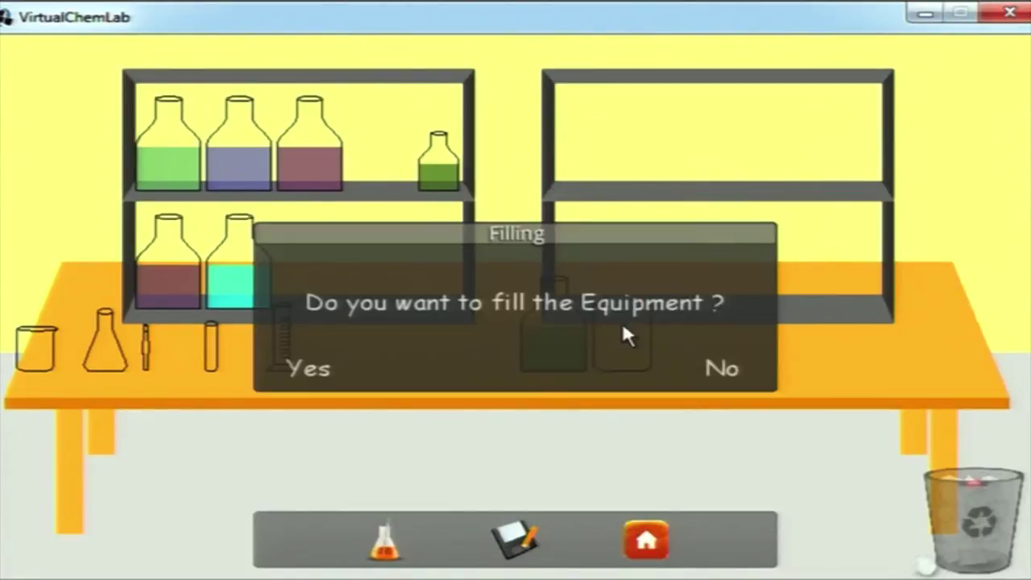
pyautogui.click(329, 373)
pyautogui.click(745, 302)
pyautogui.write('200')
pyautogui.click(465, 352)
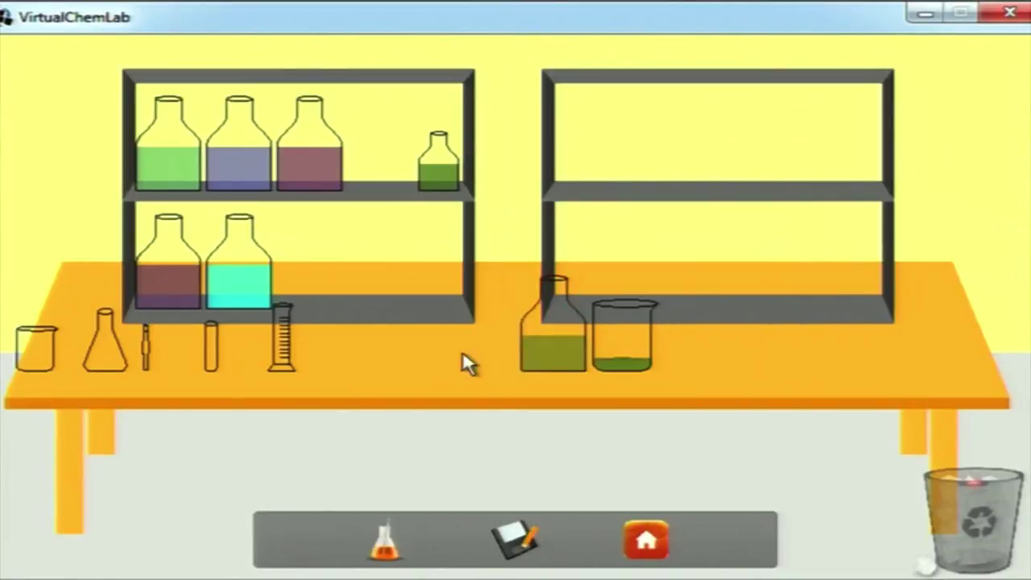
pyautogui.moveTo(613, 339); pyautogui.dragTo(570, 133)
pyautogui.moveTo(569, 311); pyautogui.dragTo(368, 104)
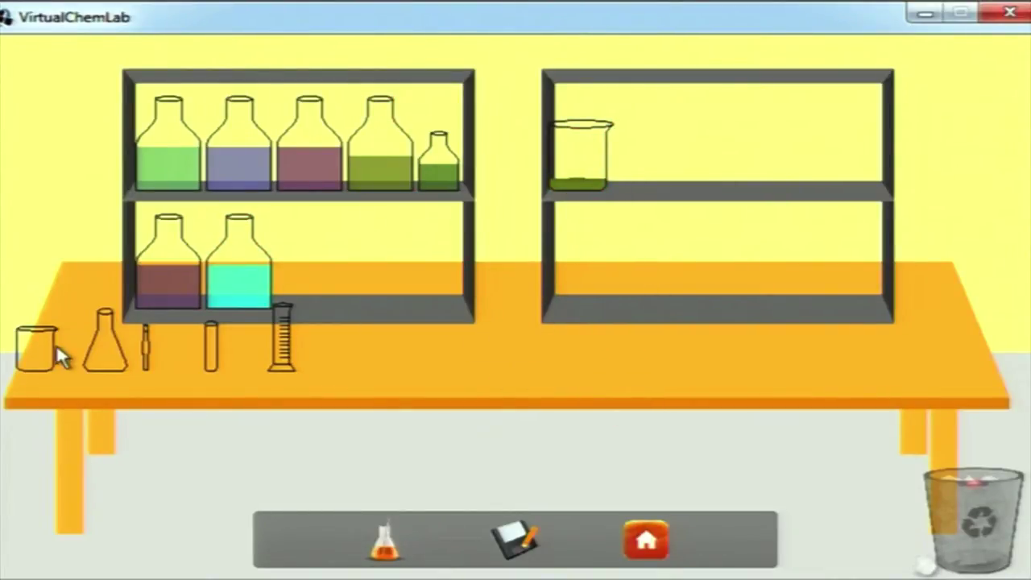
# - Create a 500 ml beaker and place it beside the filled 1000 ml beaker on the equipment shelf
pyautogui.click(40, 355)
pyautogui.click(513, 316)
pyautogui.click(494, 451)
pyautogui.click(469, 377)
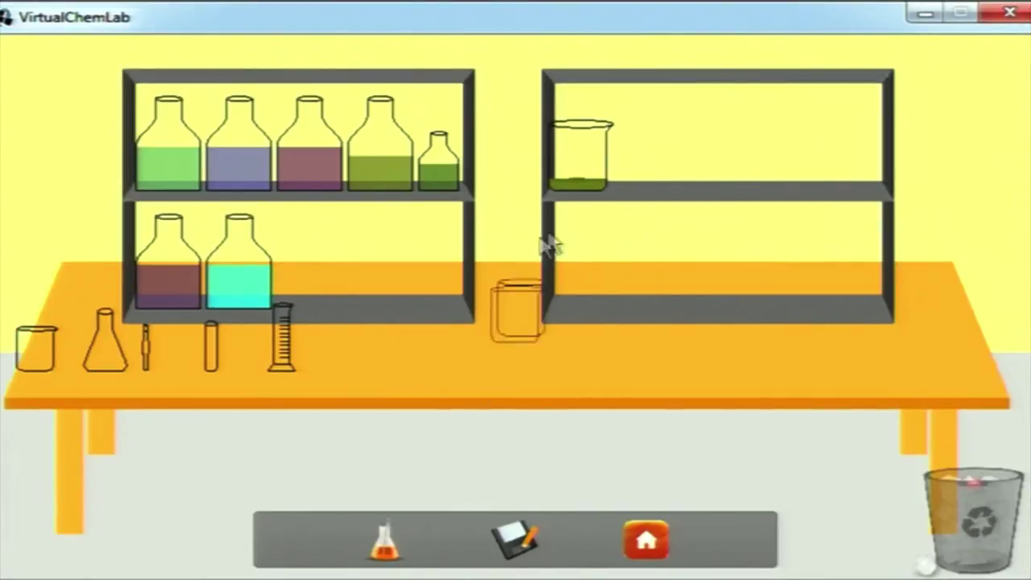
pyautogui.click(627, 133)
# - Pour 200 ml of the cyan copper sulphate into the 500 ml beaker on the table, and return both vessels to their shelves
pyautogui.moveTo(253, 281); pyautogui.dragTo(545, 295)
pyautogui.moveTo(633, 180); pyautogui.dragTo(613, 318)
pyautogui.click(334, 369)
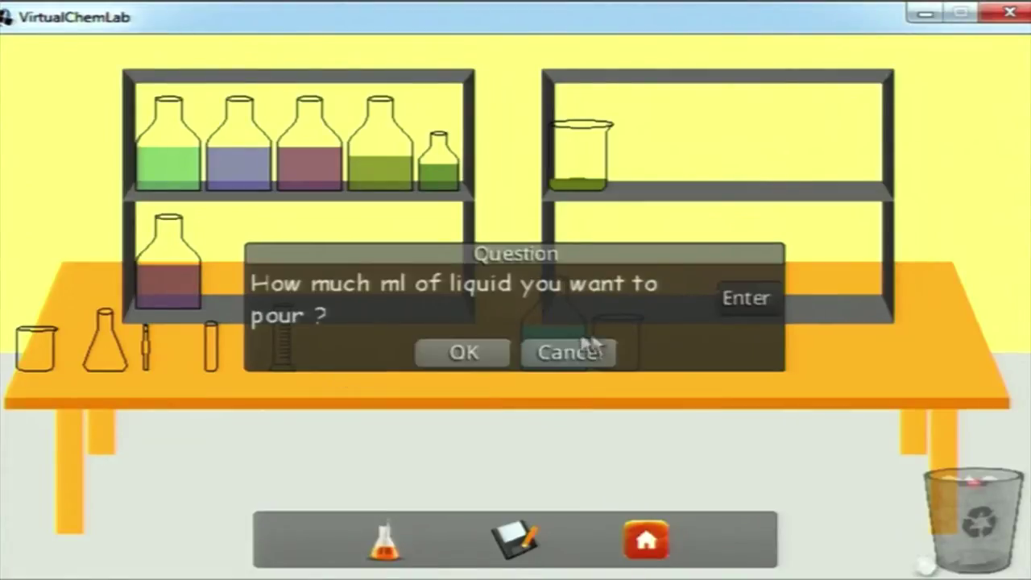
pyautogui.write('200')
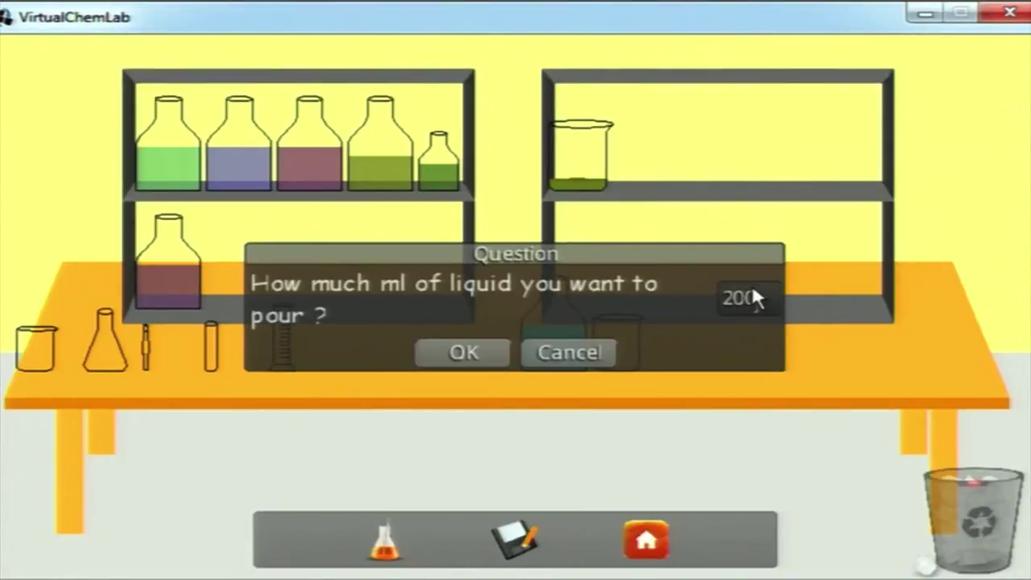
pyautogui.click(474, 352)
pyautogui.moveTo(607, 344); pyautogui.dragTo(621, 143)
pyautogui.click(562, 333)
pyautogui.moveTo(561, 325); pyautogui.dragTo(236, 222)
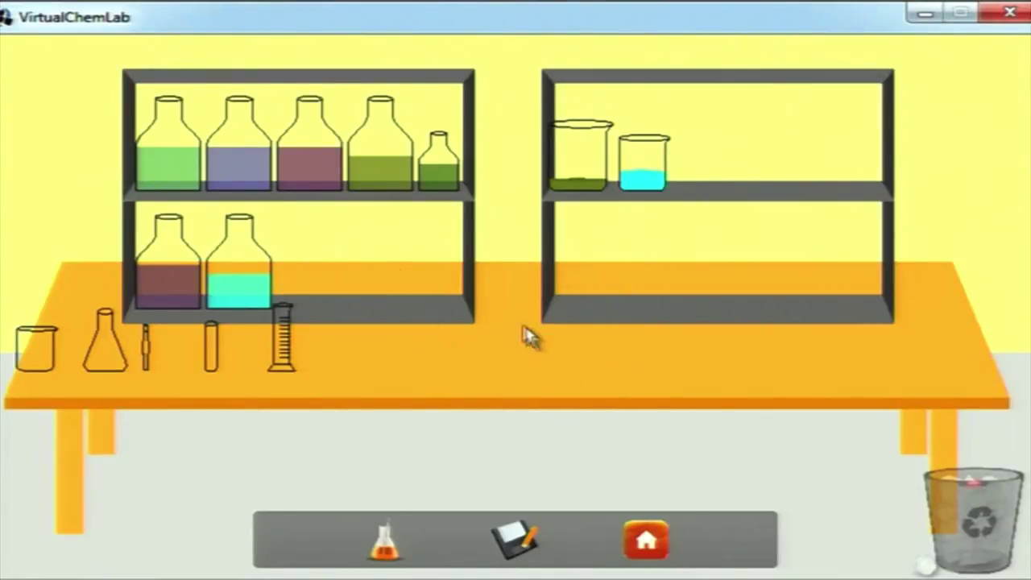
# - Exit to the main screen and open demo_exp.xml from the VCL_REPO folder to perform an experiment
pyautogui.click(649, 541)
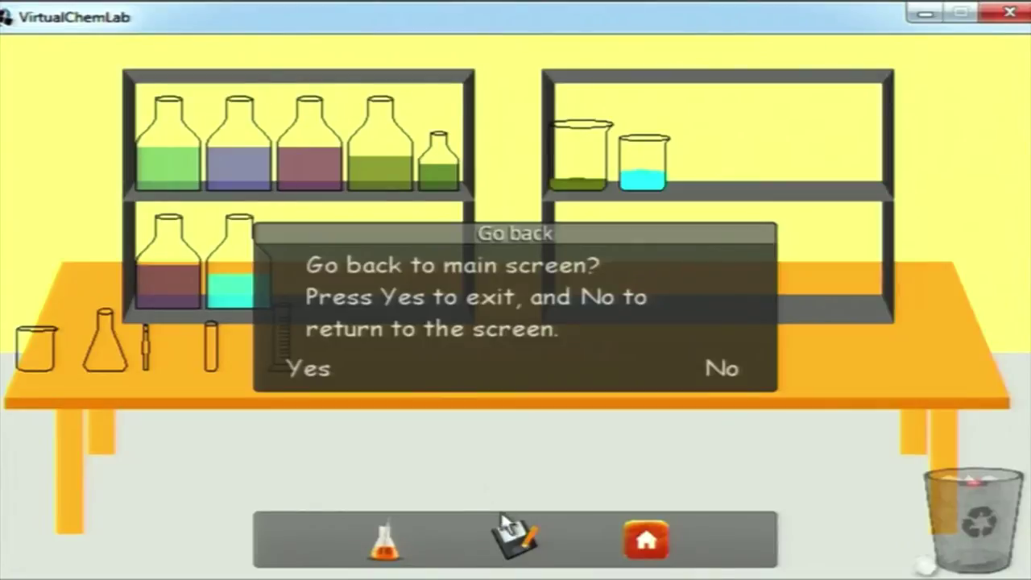
pyautogui.click(325, 370)
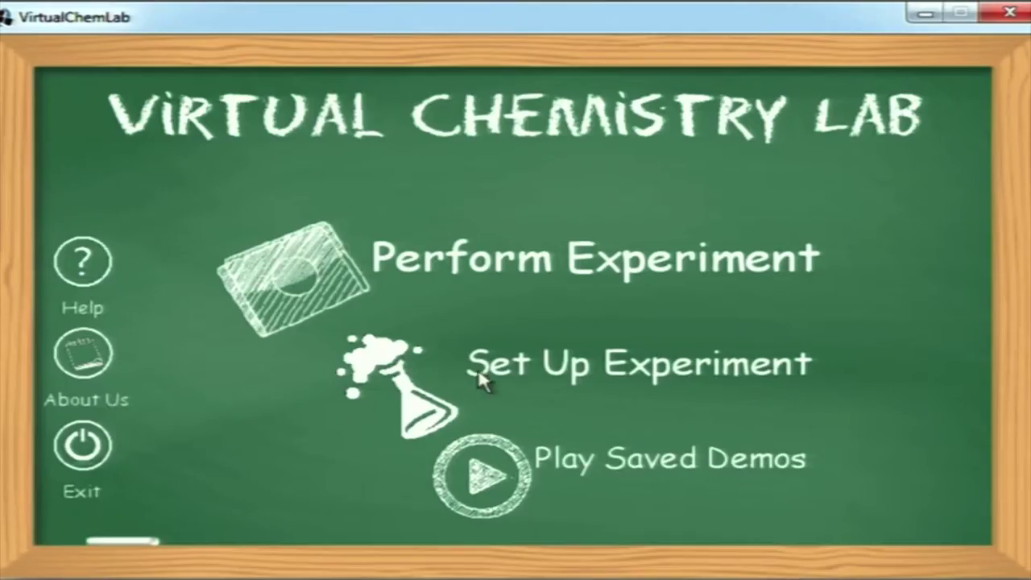
pyautogui.click(490, 266)
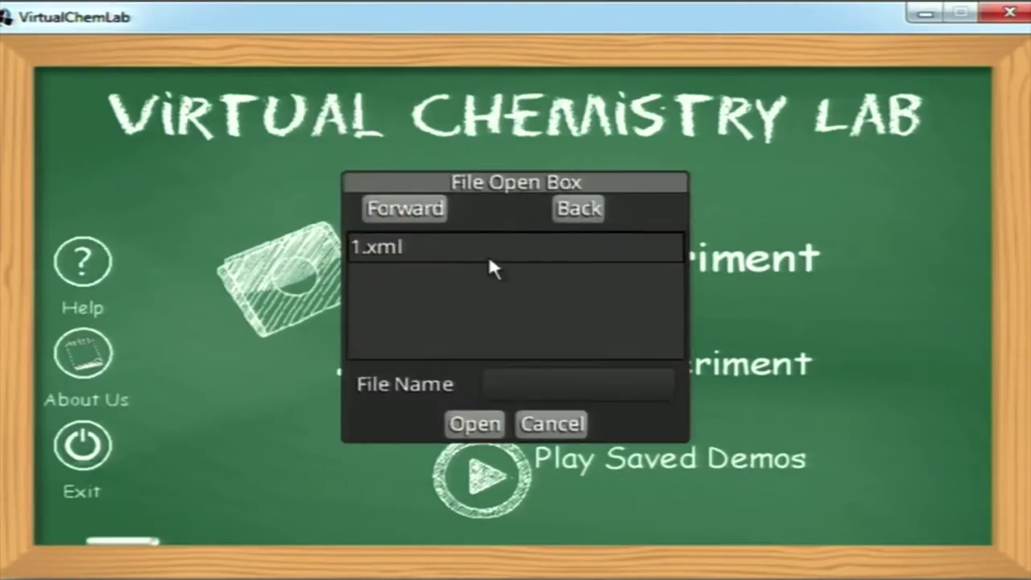
pyautogui.click(580, 216)
pyautogui.scroll(-2, 532, 290)
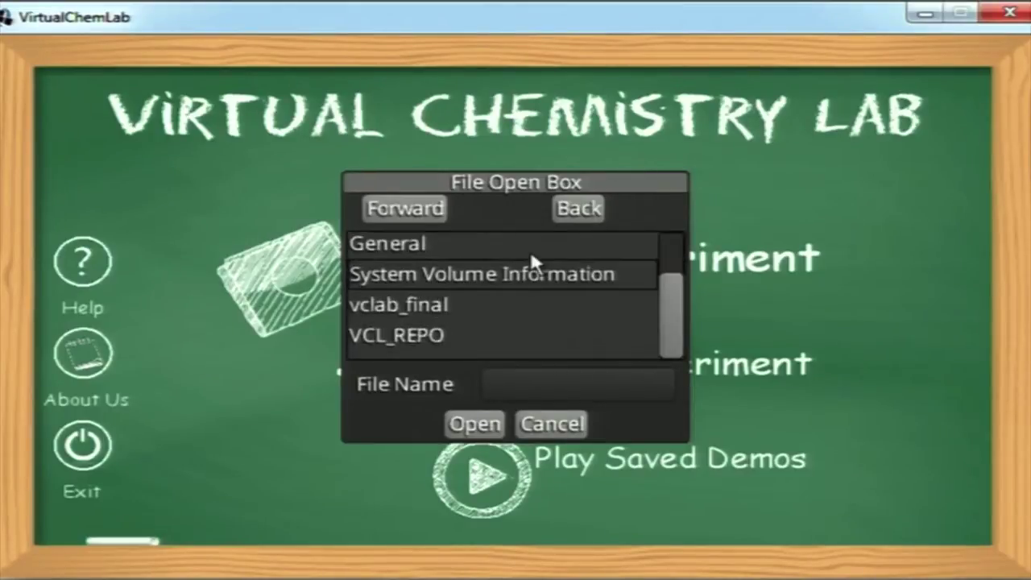
pyautogui.click(492, 344)
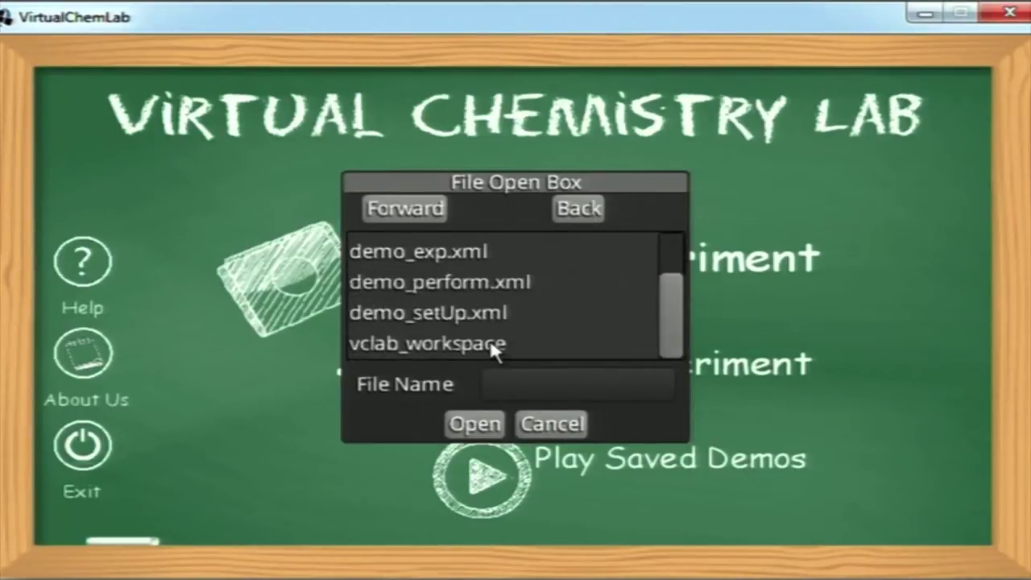
pyautogui.doubleClick(481, 255)
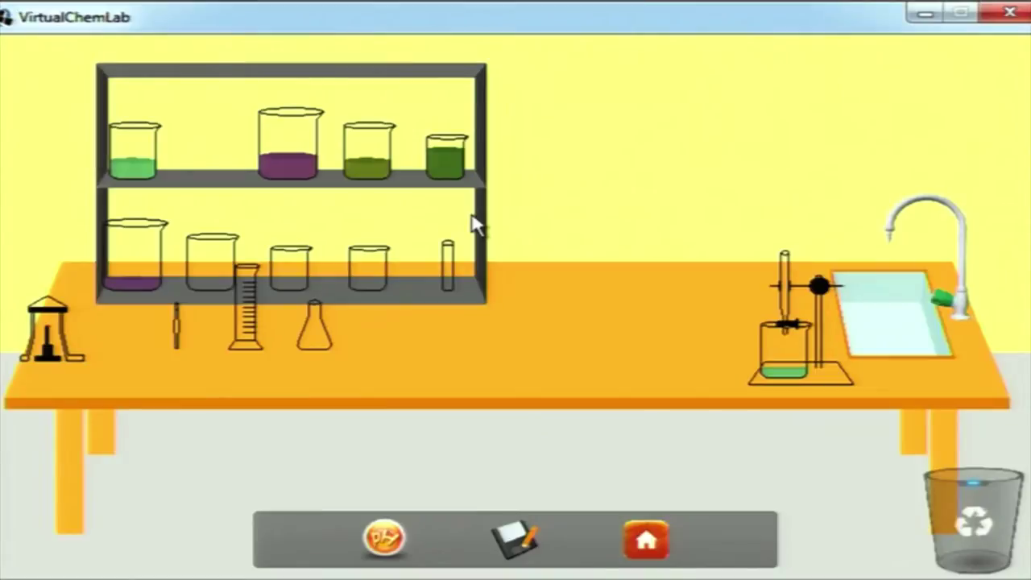
# - Heat the upper-shelf beaker of purple chemical on the burner, and return it to the upper shelf without pouring
pyautogui.moveTo(317, 143)
pyautogui.mouseDown()
pyautogui.moveTo(129, 216)
pyautogui.moveTo(68, 259)
pyautogui.moveTo(44, 314)
pyautogui.mouseUp()
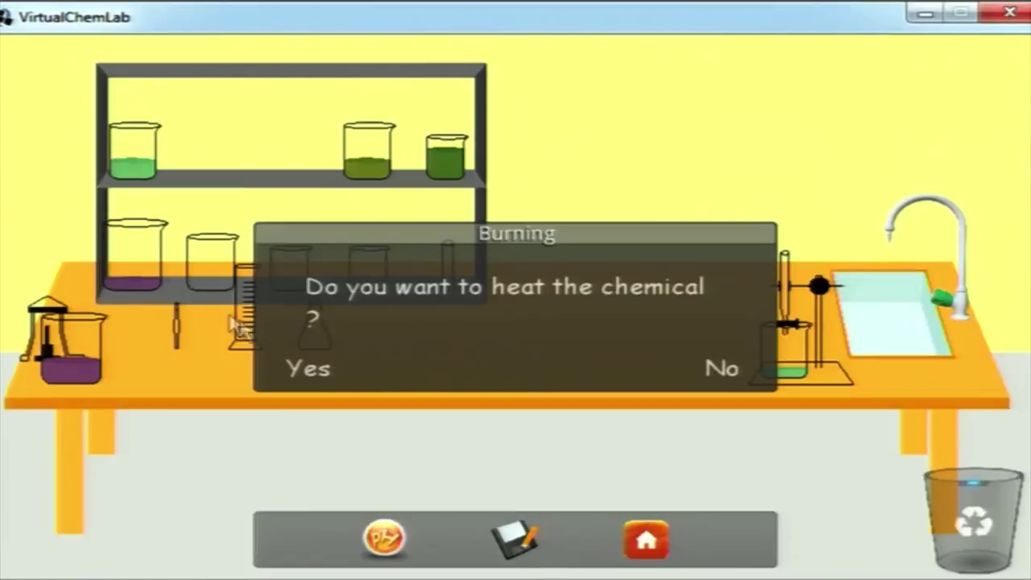
pyautogui.click(310, 364)
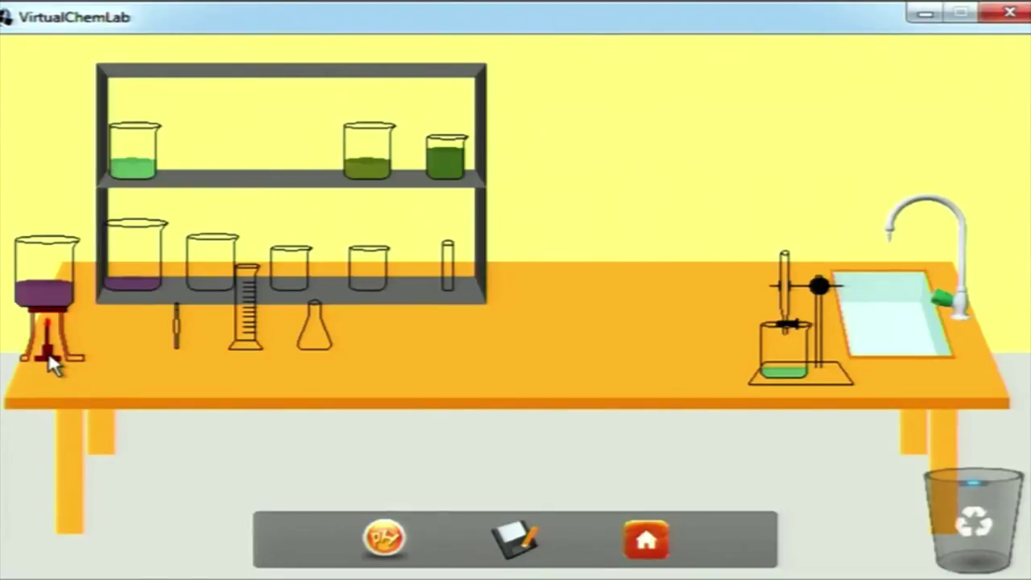
pyautogui.click(49, 352)
pyautogui.moveTo(55, 298); pyautogui.dragTo(184, 105)
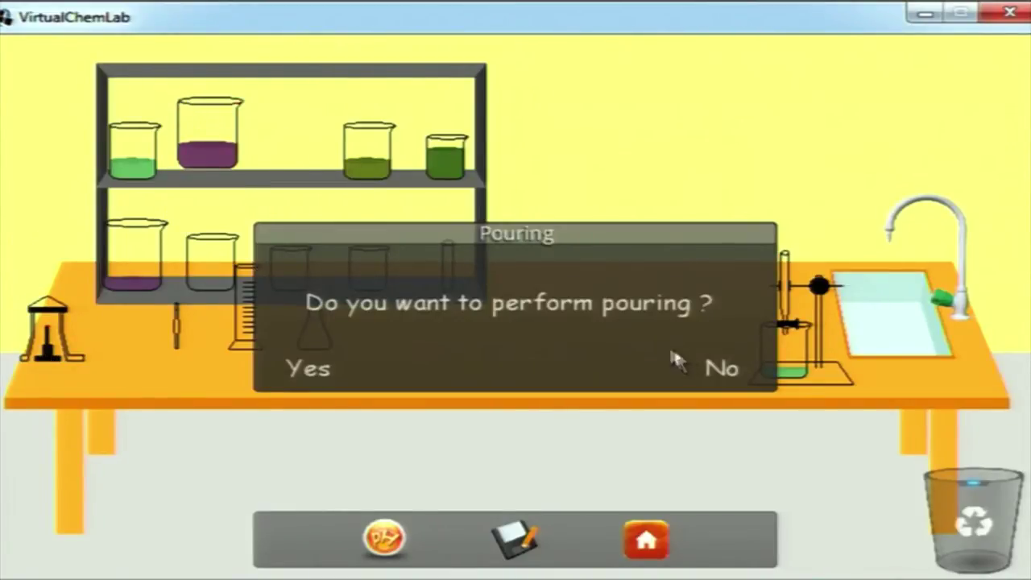
pyautogui.click(720, 366)
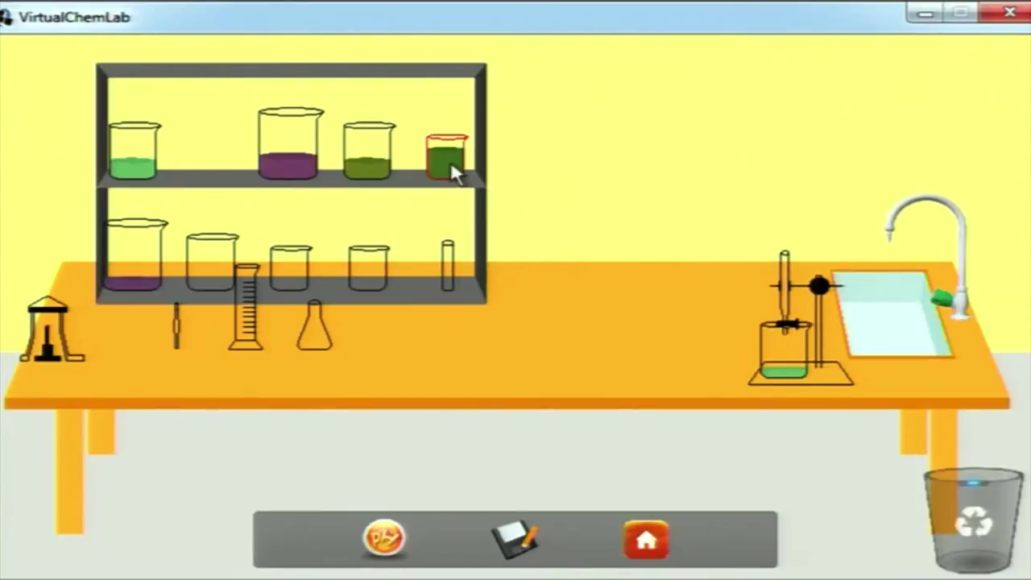
# - Test the pH of the dark green chemical in the small upper-shelf beaker, and empty the beaker into the sink
pyautogui.moveTo(450, 161)
pyautogui.mouseDown()
pyautogui.moveTo(687, 193)
pyautogui.moveTo(456, 137)
pyautogui.moveTo(452, 153)
pyautogui.mouseUp()
pyautogui.moveTo(384, 536); pyautogui.dragTo(522, 167)
pyautogui.moveTo(450, 162); pyautogui.dragTo(884, 300)
pyautogui.click(326, 369)
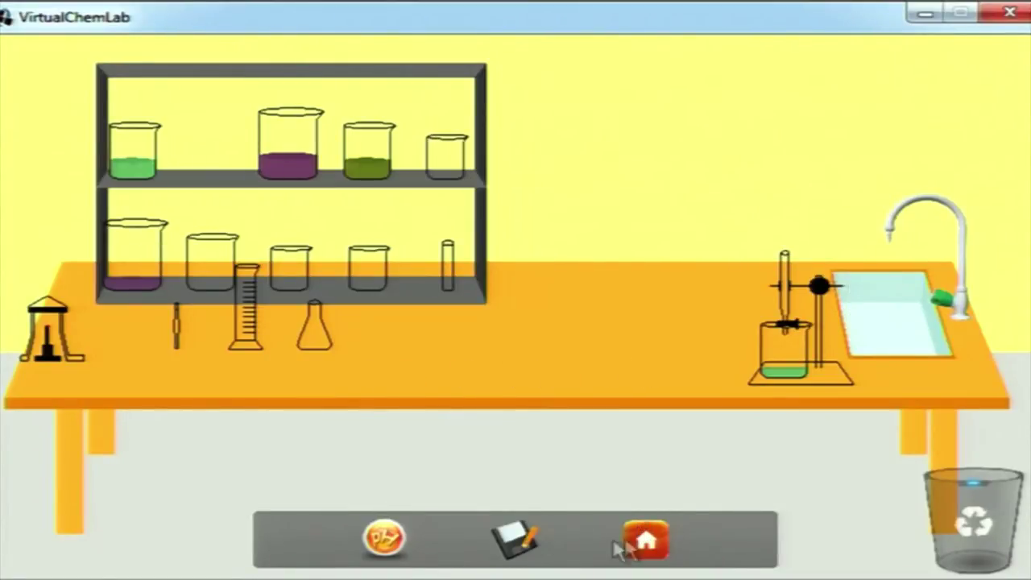
pyautogui.click(647, 542)
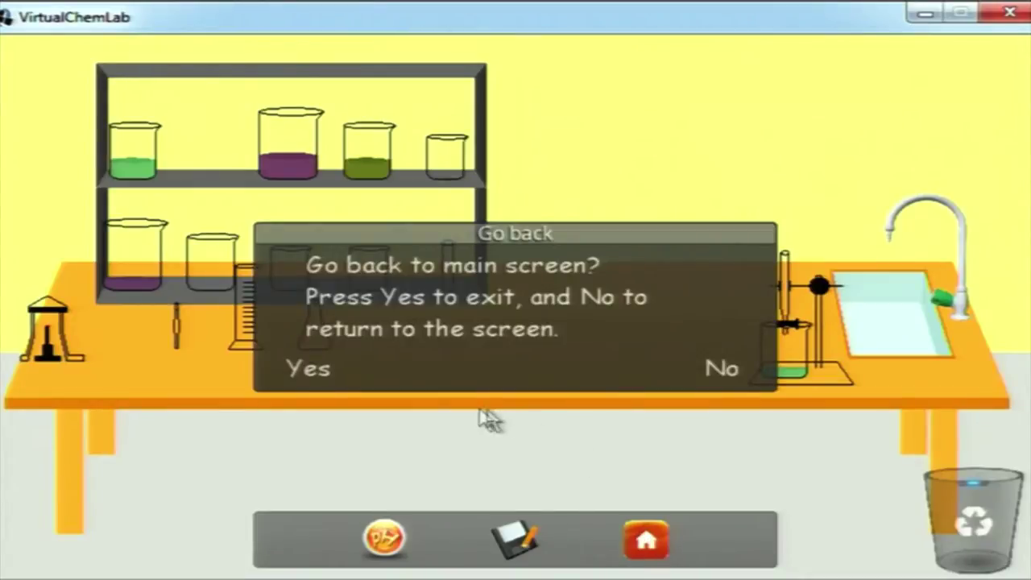
pyautogui.click(751, 381)
pyautogui.click(511, 542)
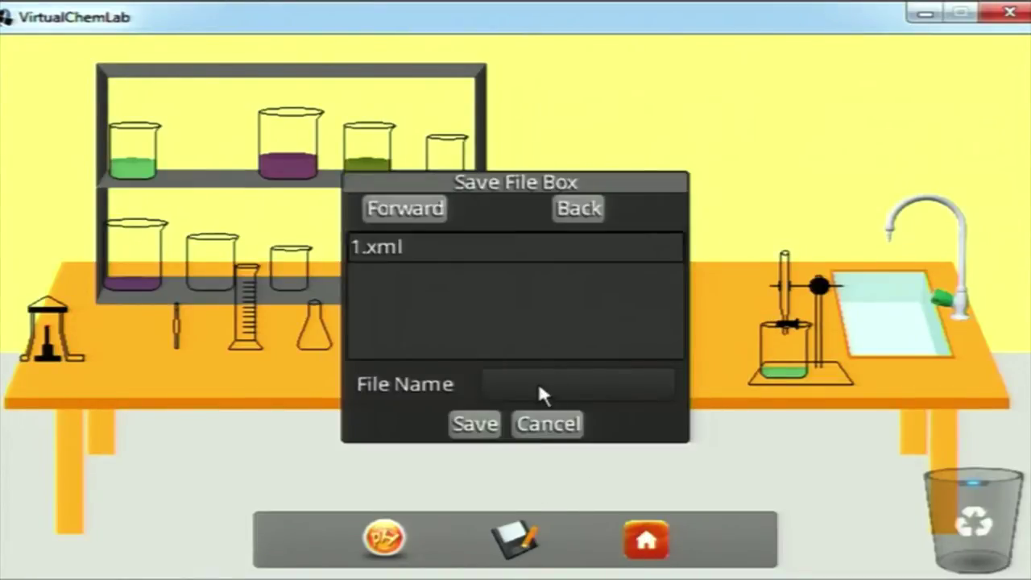
pyautogui.click(539, 386)
pyautogui.write('po')
pyautogui.click(538, 420)
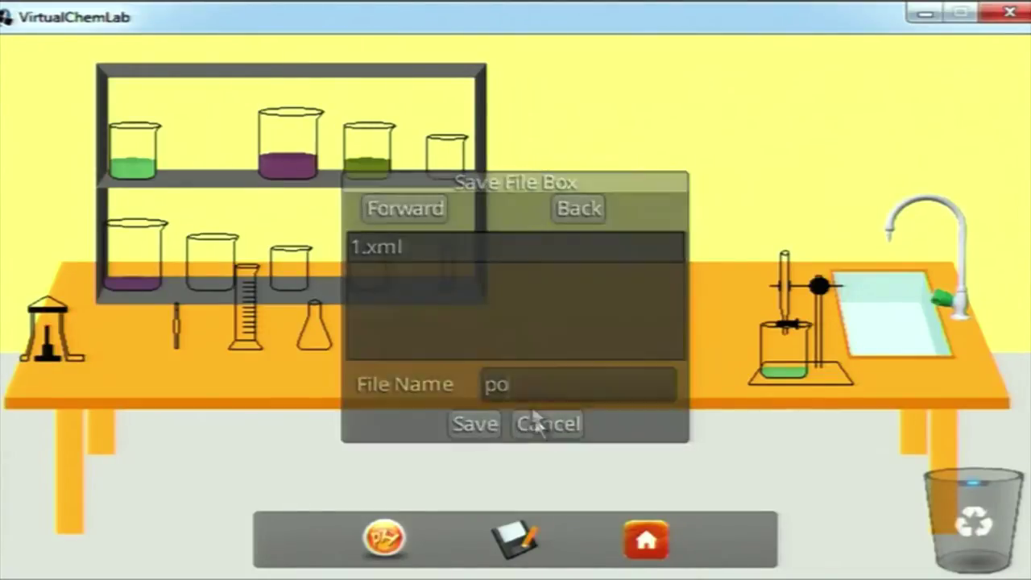
# - Move the olive green and purple upper-shelf beakers to the table, and pour 50 ml of the green chemical into the purple one
pyautogui.moveTo(368, 149); pyautogui.dragTo(530, 307)
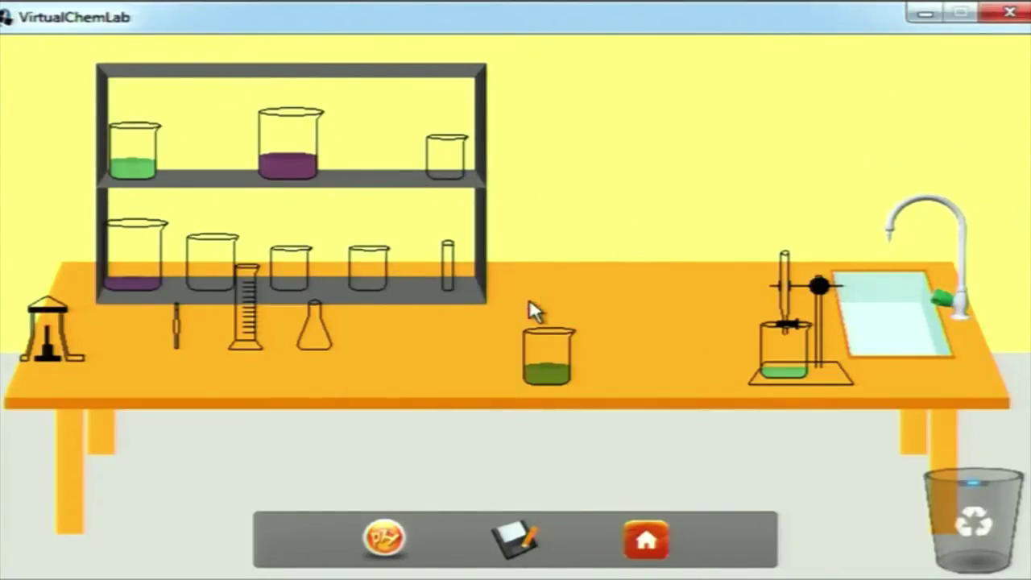
pyautogui.moveTo(314, 175); pyautogui.dragTo(617, 320)
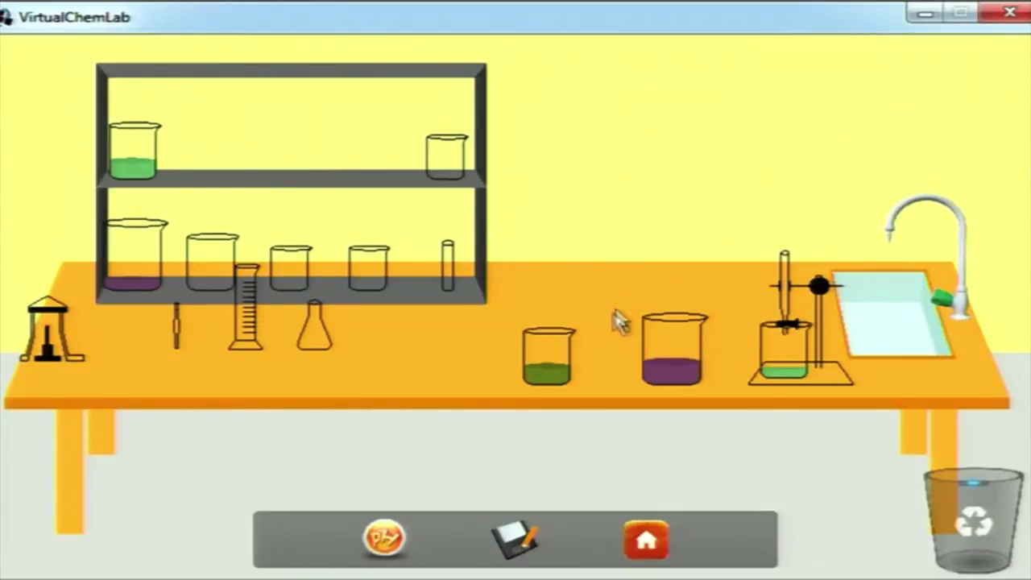
pyautogui.moveTo(560, 352); pyautogui.dragTo(701, 354)
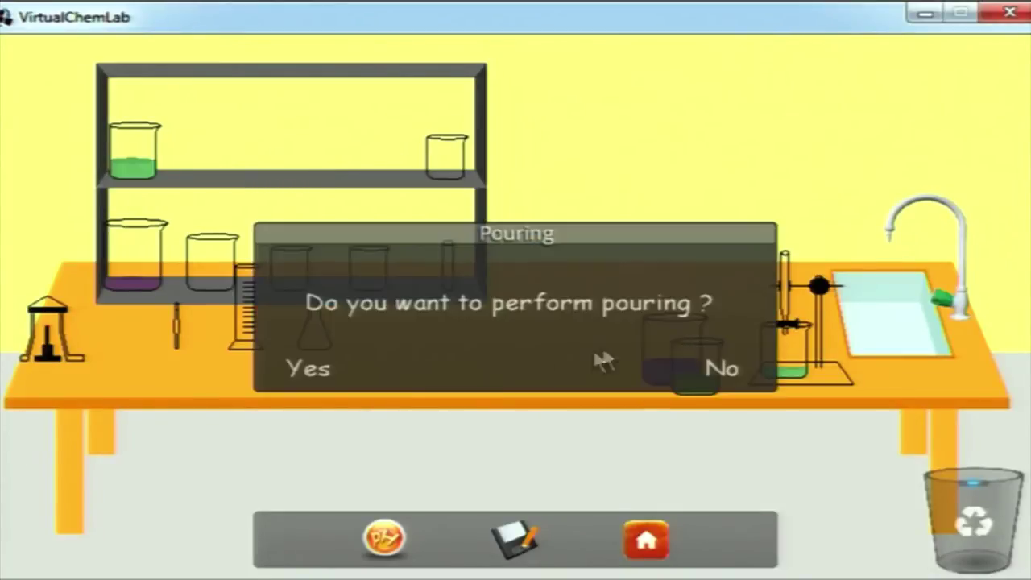
pyautogui.click(309, 371)
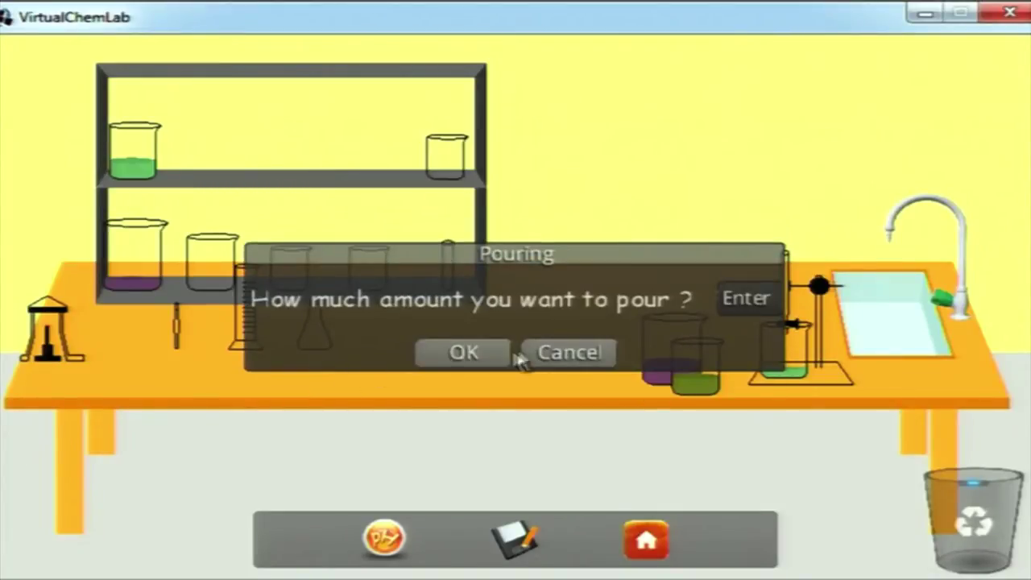
pyautogui.click(747, 298)
pyautogui.write('50')
pyautogui.click(472, 354)
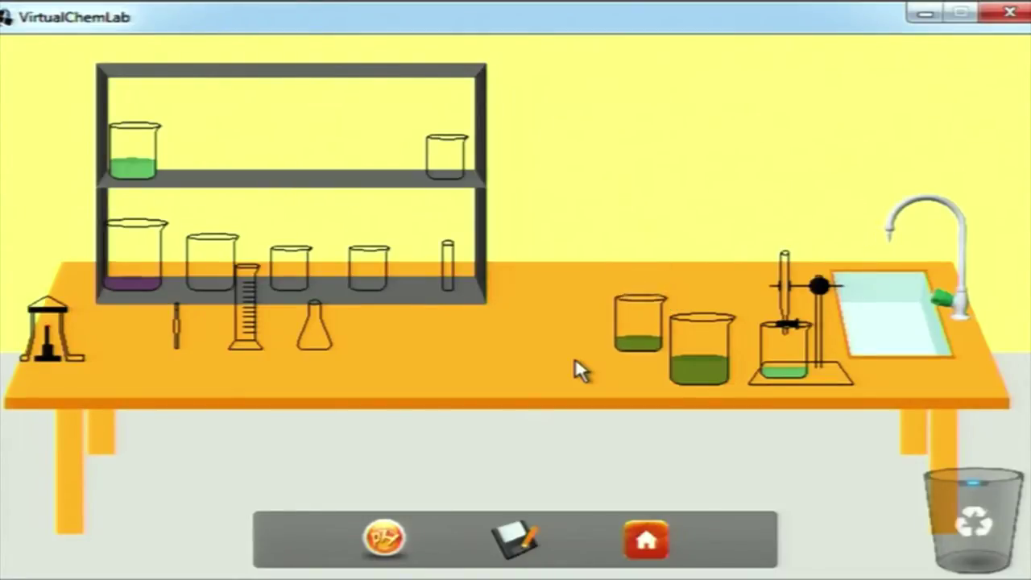
# - Save the experiment under the file name abc
pyautogui.click(514, 546)
pyautogui.click(534, 383)
pyautogui.write('abc')
pyautogui.click(477, 423)
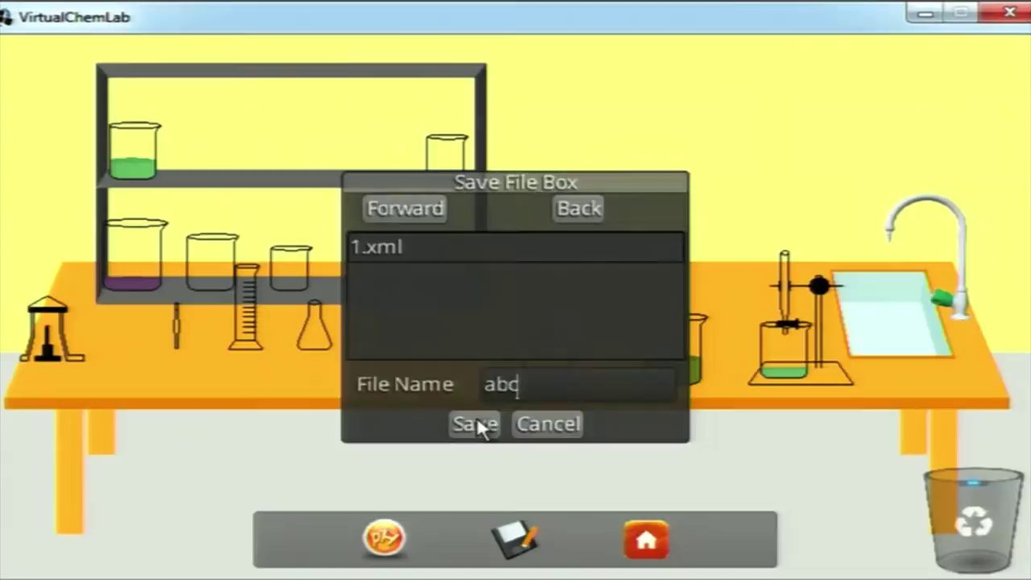
# - Return to the main screen and open a saved demo for playback
pyautogui.click(648, 541)
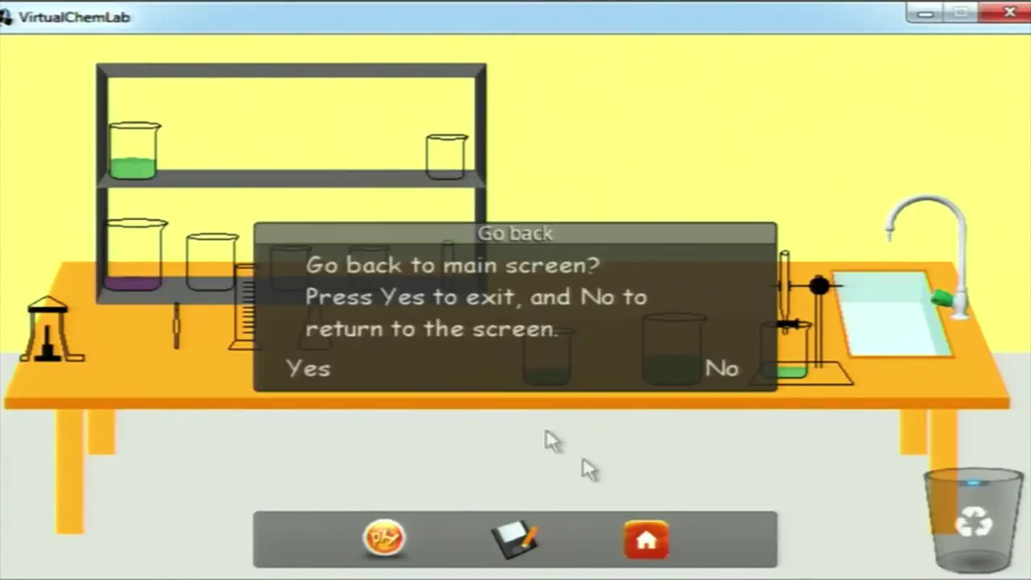
pyautogui.click(310, 369)
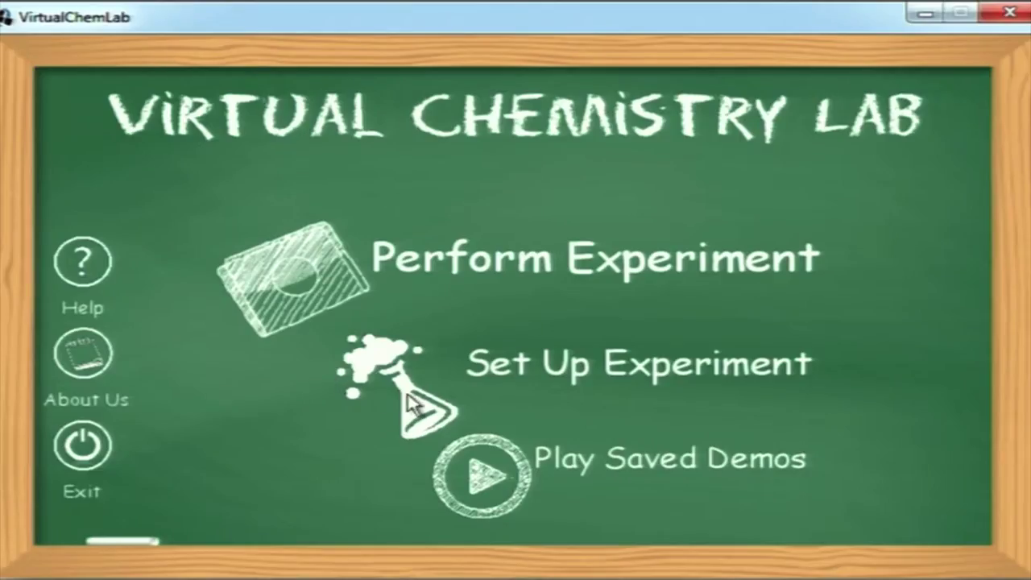
pyautogui.click(581, 456)
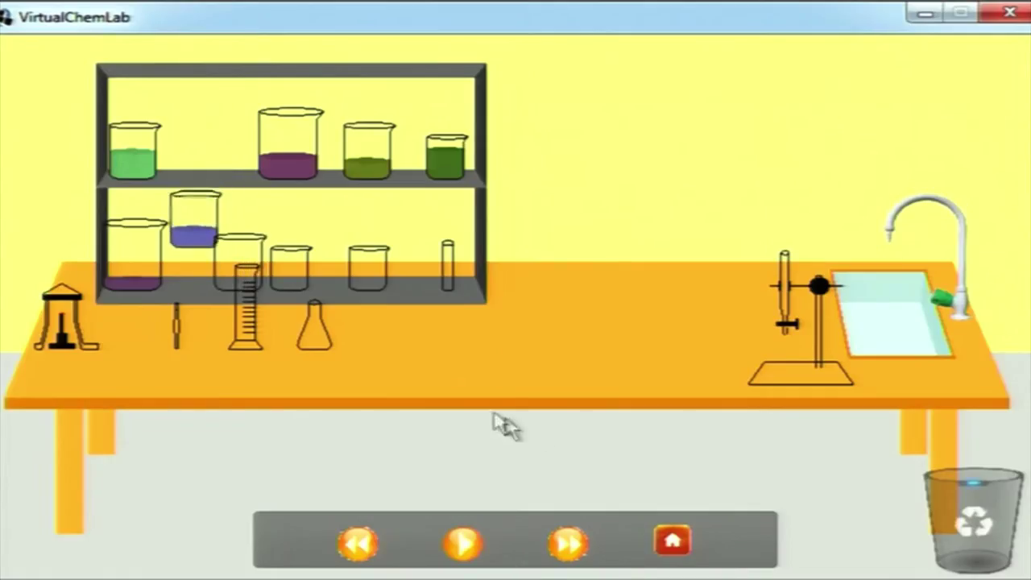
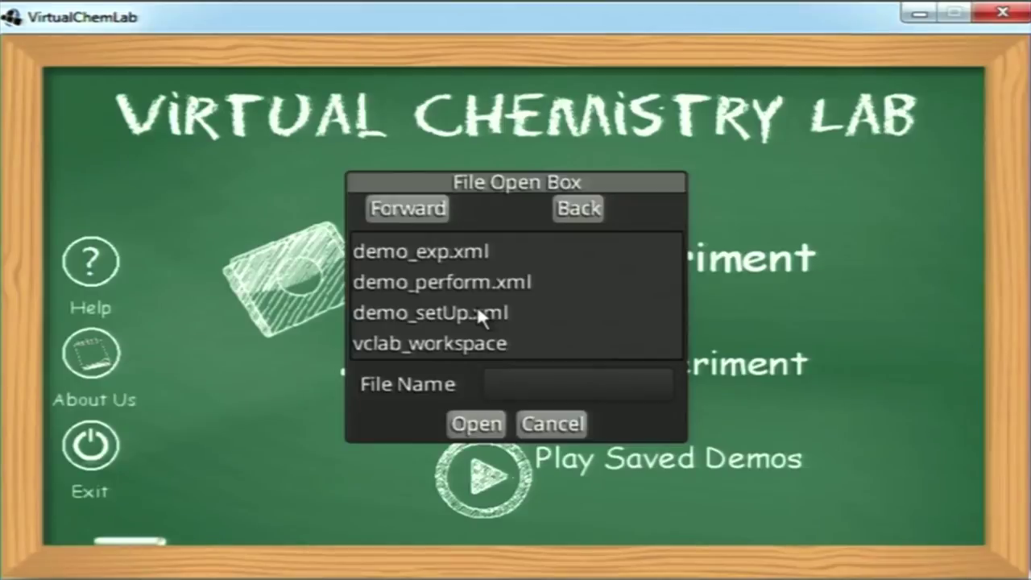
# - Open demo_setUp.xml and begin a new chemical named Calcium Nitrate with the formula Ca(NO3)2
pyautogui.doubleClick(478, 313)
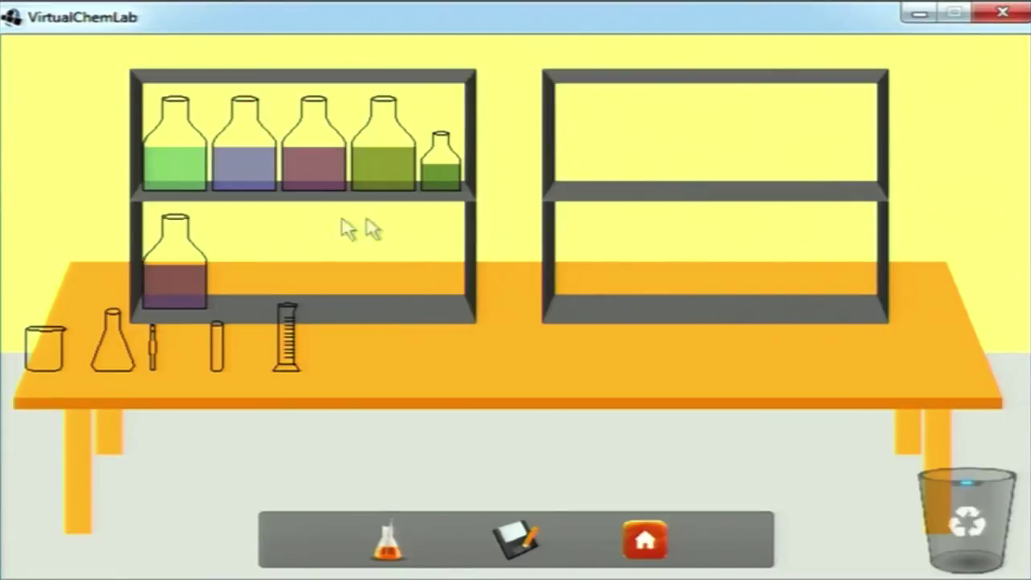
pyautogui.click(386, 544)
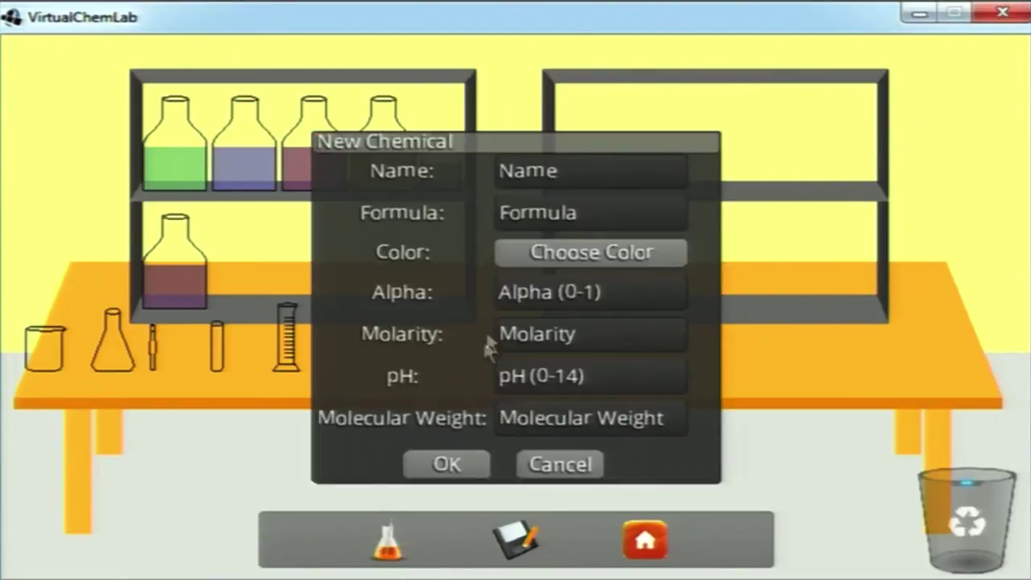
pyautogui.click(547, 165)
pyautogui.write('Copp')
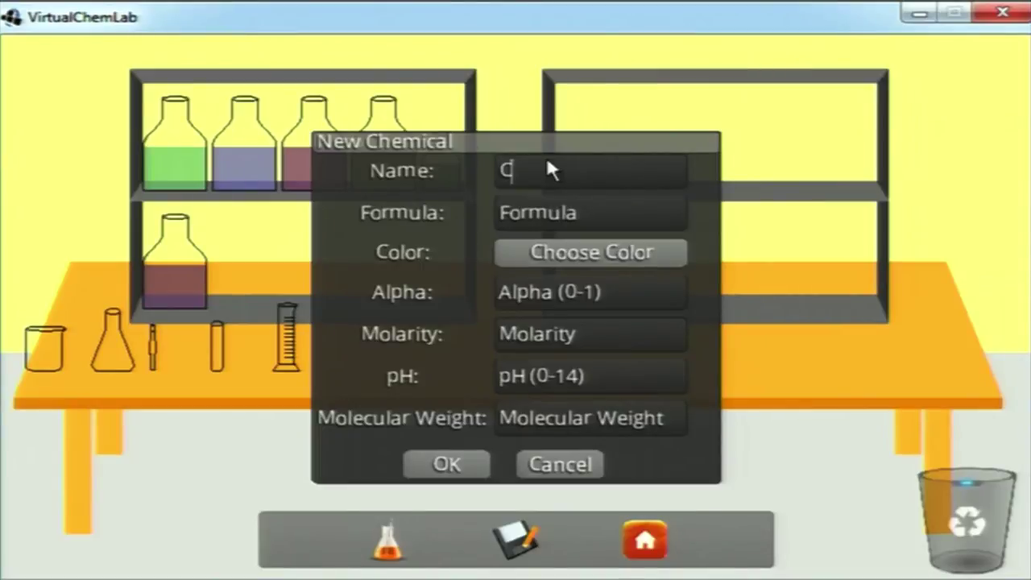
pyautogui.press('BackSpace')
pyautogui.press('BackSpace')
pyautogui.press('BackSpace')
pyautogui.write('alcium')
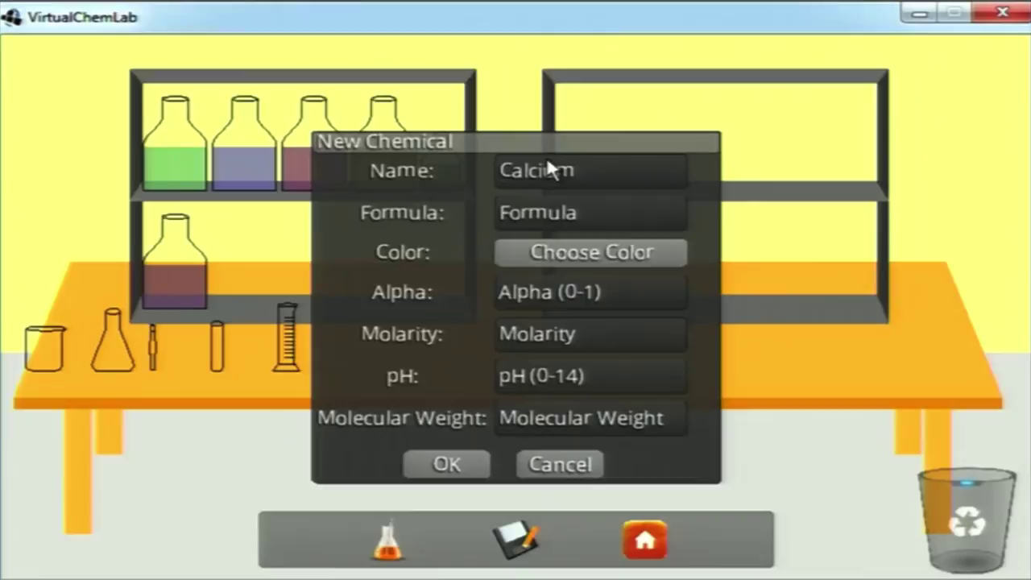
pyautogui.write(' Nitrate')
pyautogui.click(554, 200)
pyautogui.write('Ca(N')
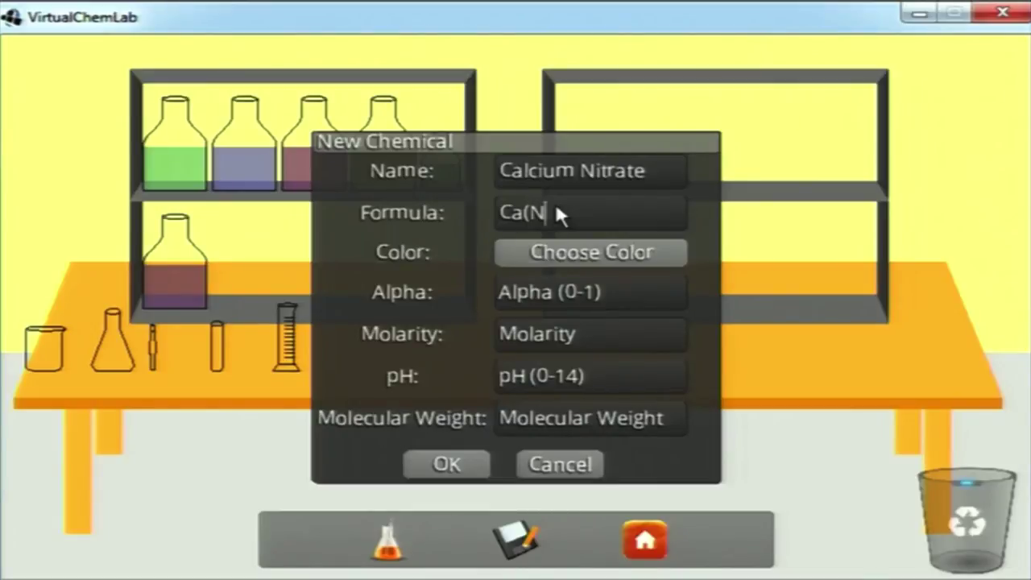
pyautogui.write('O3)2')
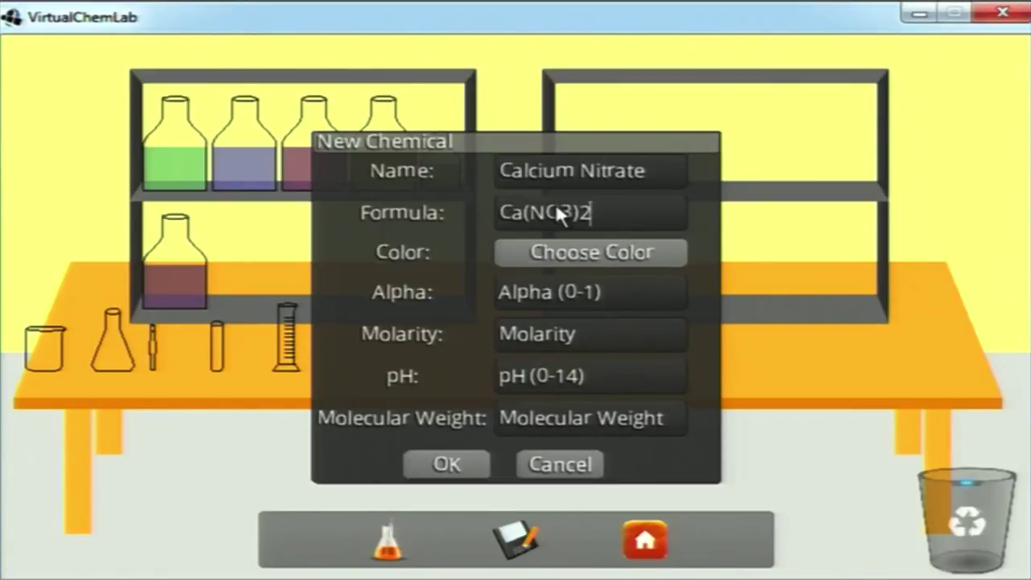
# - Set the new chemical's colour to red 85, green 132 and blue 194
pyautogui.click(564, 255)
pyautogui.moveTo(515, 255); pyautogui.dragTo(402, 255)
pyautogui.moveTo(511, 297); pyautogui.dragTo(435, 297)
pyautogui.moveTo(509, 340); pyautogui.dragTo(479, 340)
pyautogui.click(474, 379)
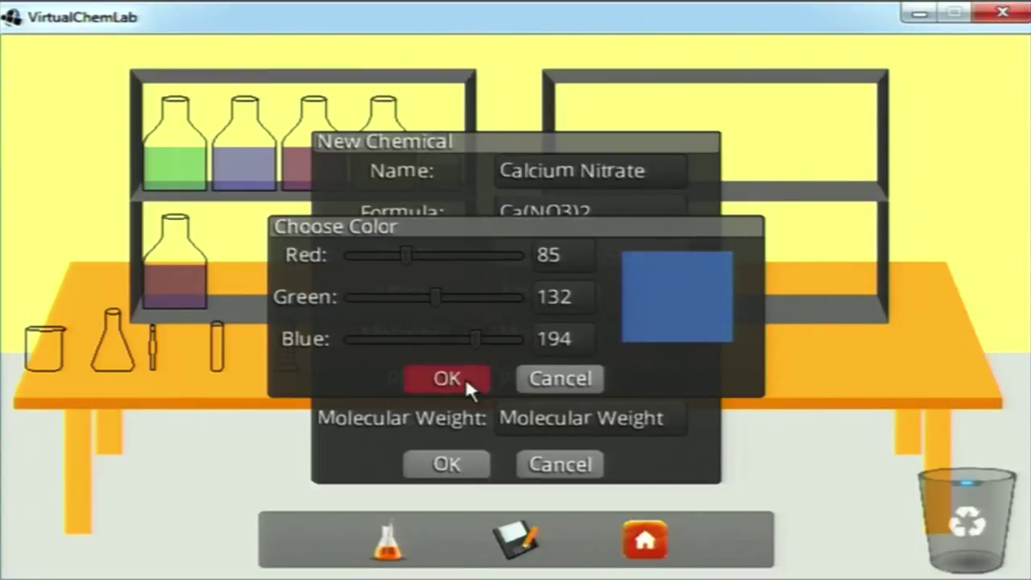
# - Set the chemical's alpha to 0.75, molarity to 1, pH to 5.5 and molecular weight to 64, and add it to the shelf
pyautogui.click(540, 305)
pyautogui.write('0.75')
pyautogui.click(540, 330)
pyautogui.write('1')
pyautogui.click(540, 375)
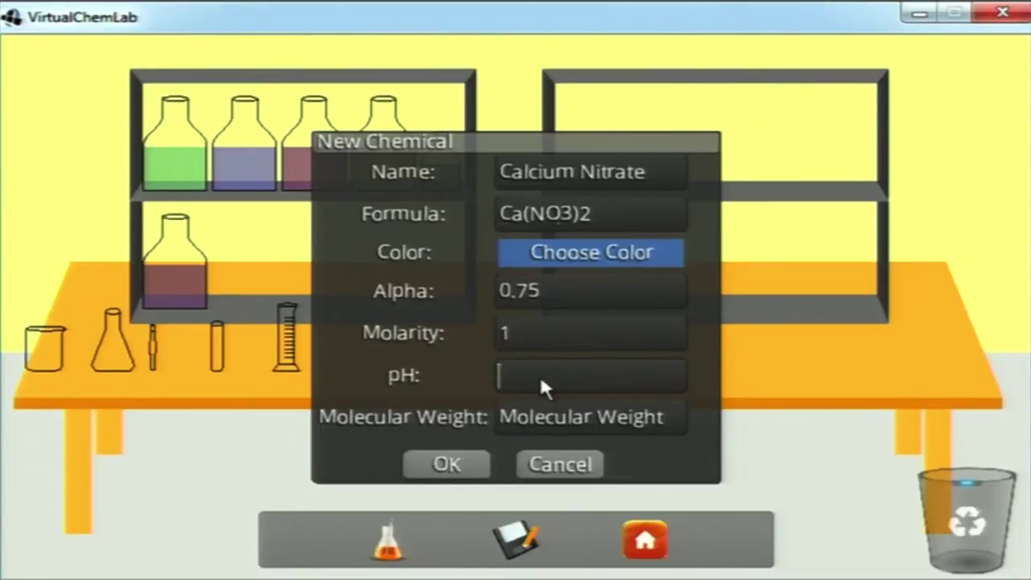
pyautogui.write('5.5')
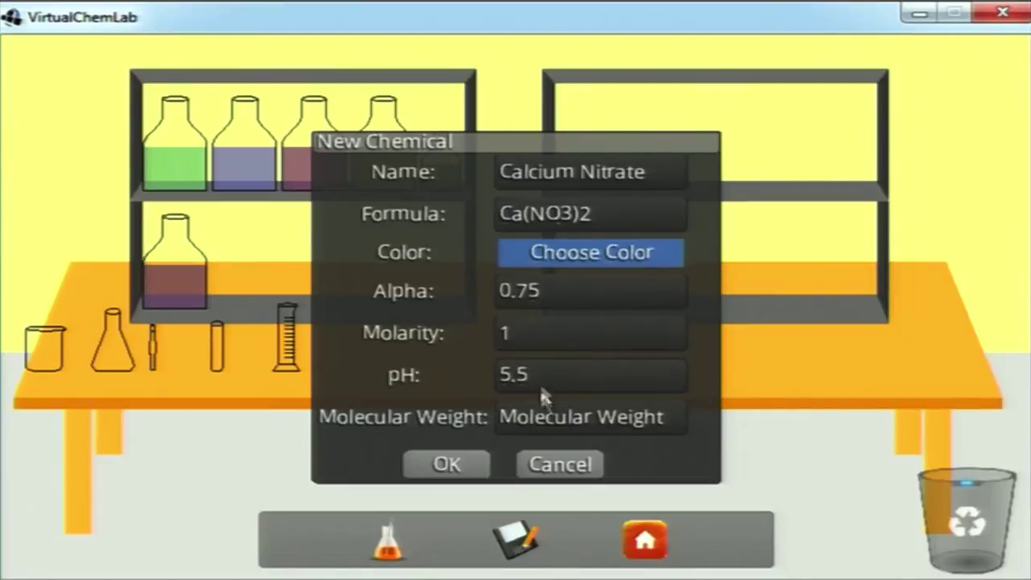
pyautogui.click(541, 415)
pyautogui.write('64')
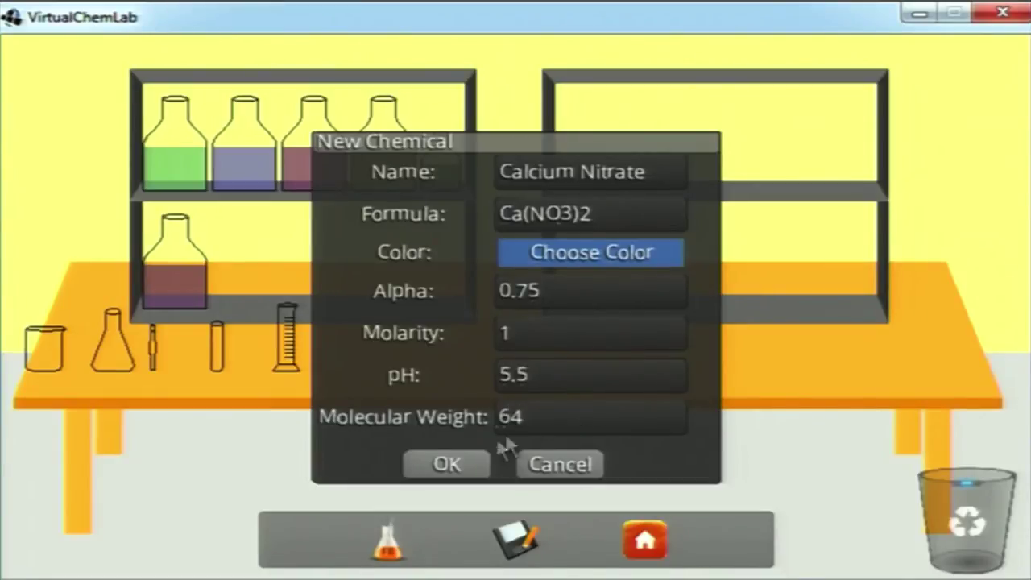
pyautogui.click(463, 455)
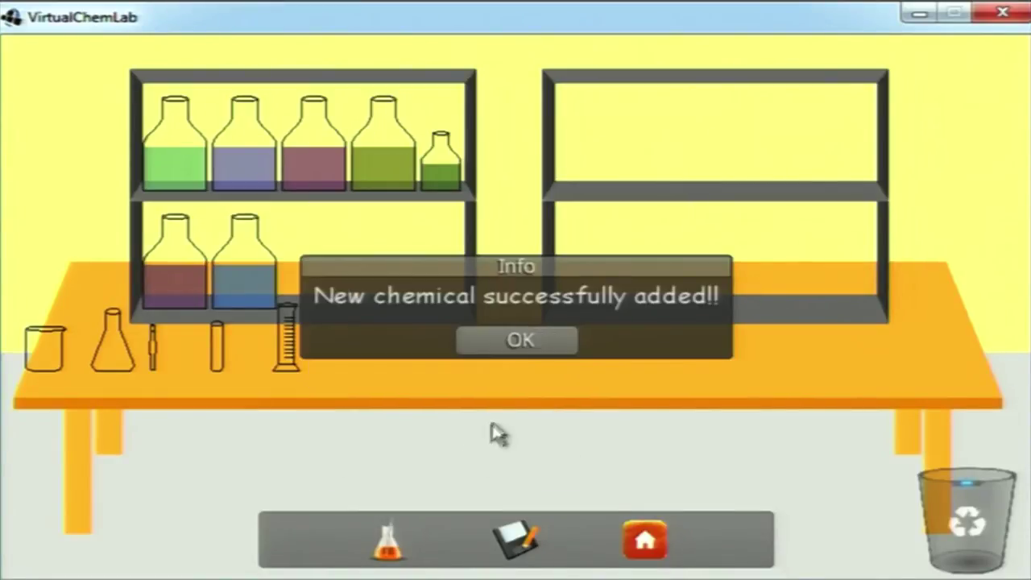
pyautogui.click(520, 340)
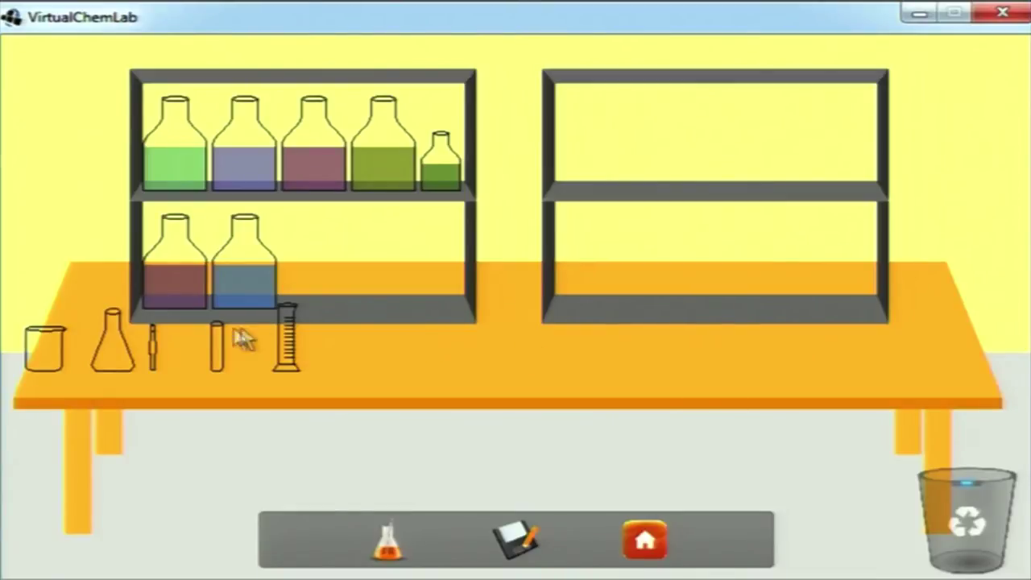
# - Create a 1000 ml beaker and place it on the upper equipment shelf
pyautogui.click(53, 347)
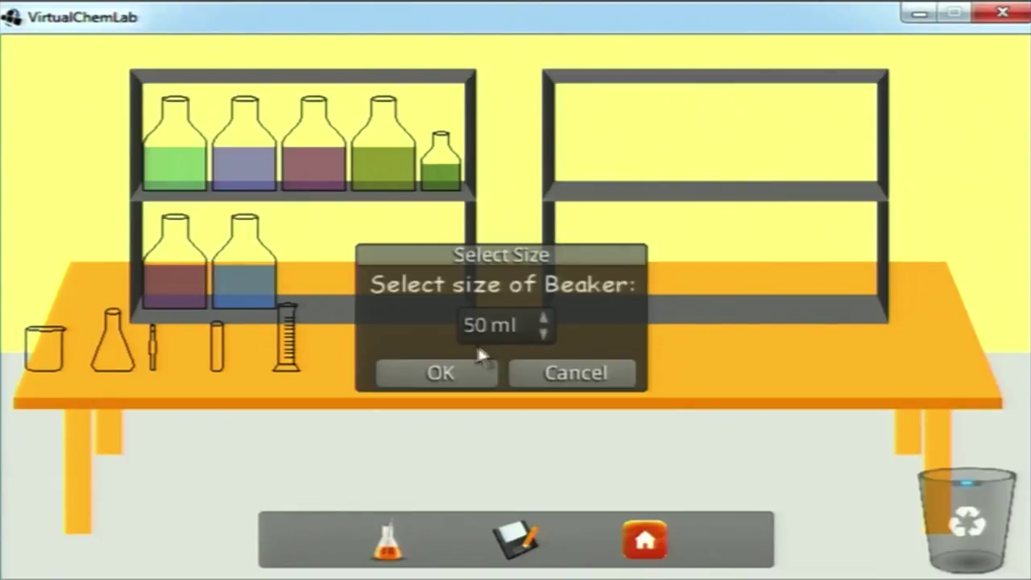
pyautogui.click(501, 324)
pyautogui.click(481, 472)
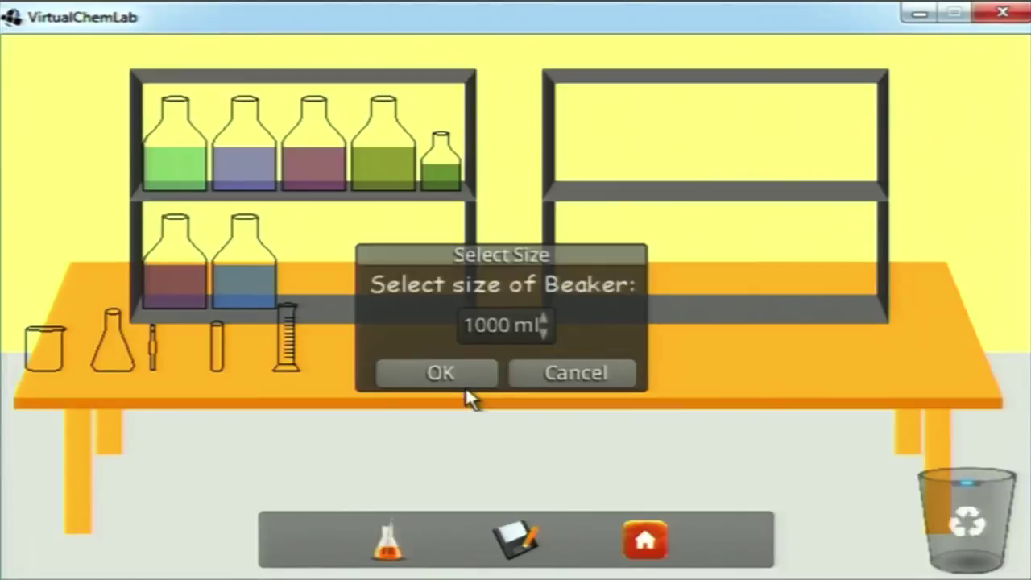
pyautogui.click(464, 377)
pyautogui.moveTo(426, 343); pyautogui.dragTo(562, 113)
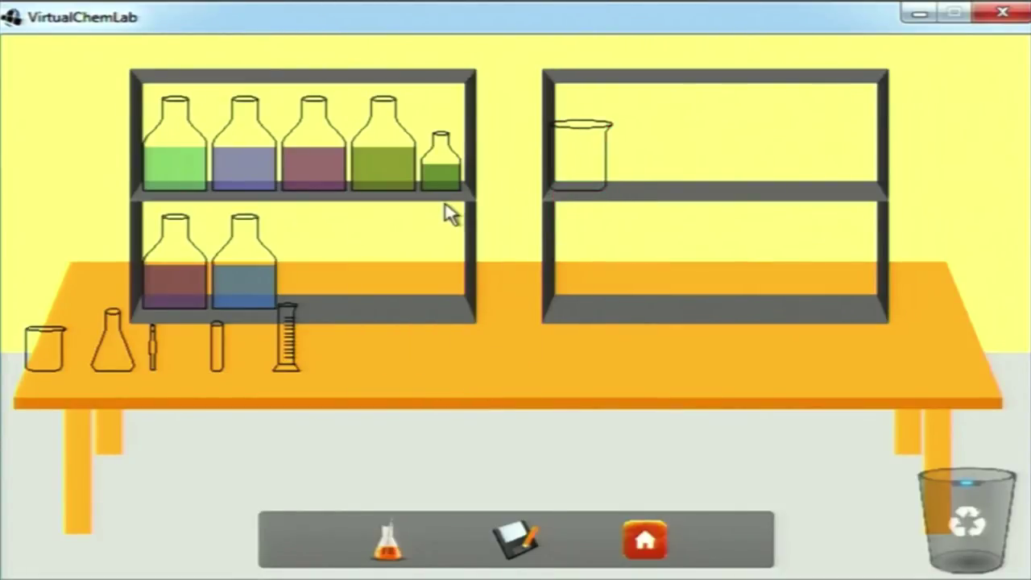
# - Dispose of the 1000 ml beaker in the recycle bin
pyautogui.moveTo(583, 150); pyautogui.dragTo(910, 460)
pyautogui.moveTo(672, 165); pyautogui.dragTo(543, 283)
pyautogui.moveTo(706, 338); pyautogui.dragTo(945, 481)
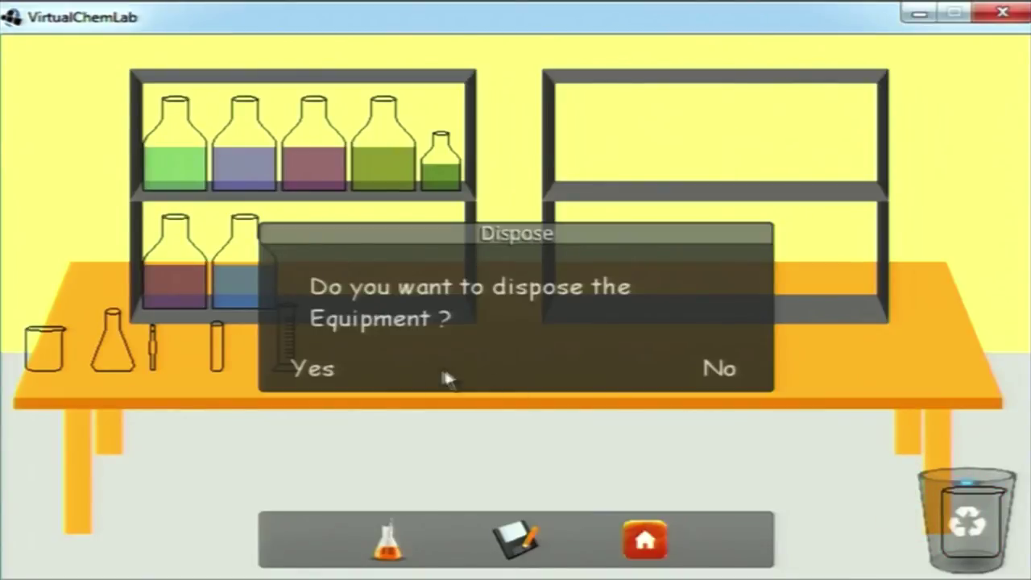
pyautogui.click(323, 367)
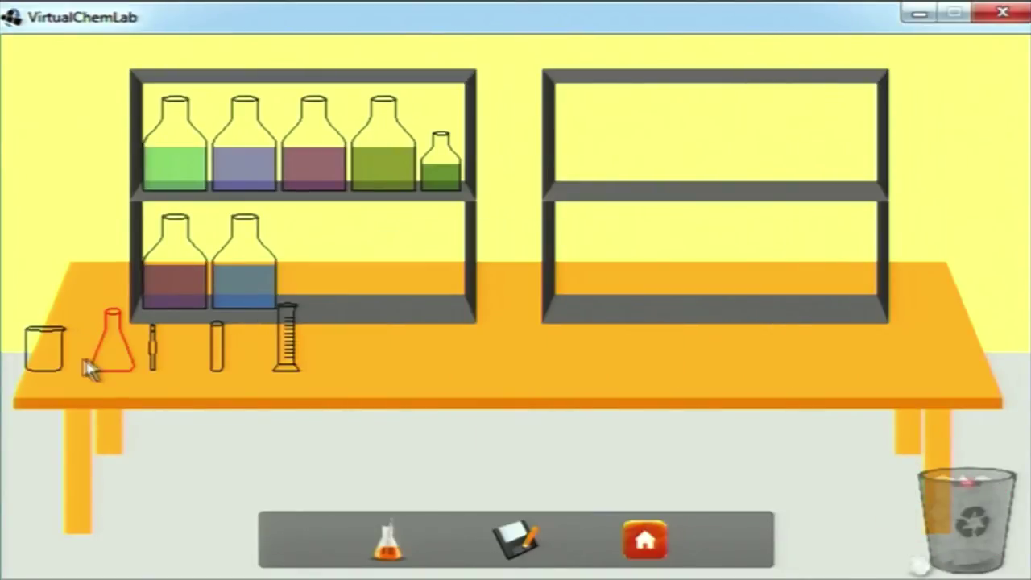
# - Create a 500 ml beaker and place it on the table
pyautogui.click(49, 351)
pyautogui.click(526, 320)
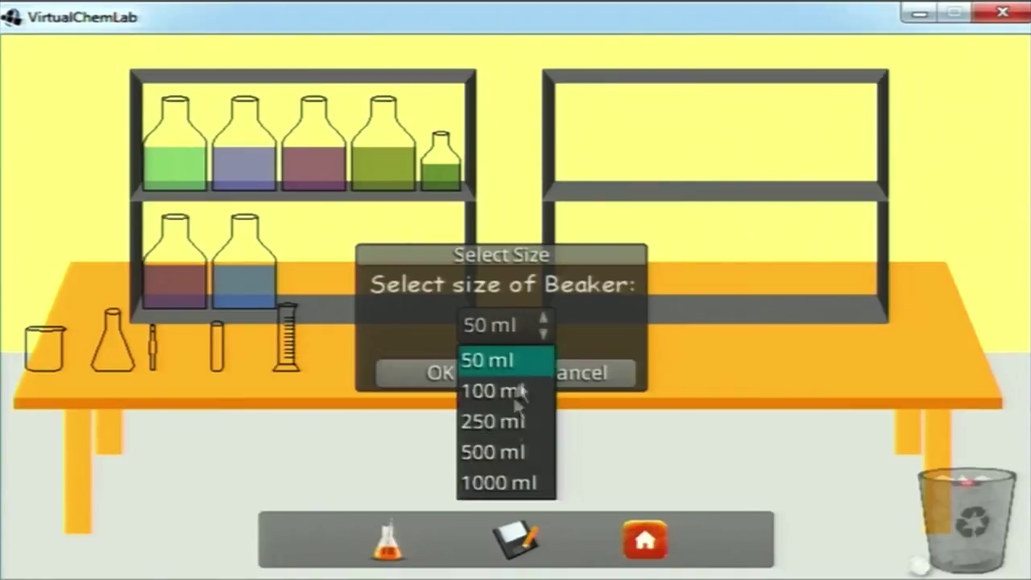
pyautogui.click(511, 453)
pyautogui.click(465, 373)
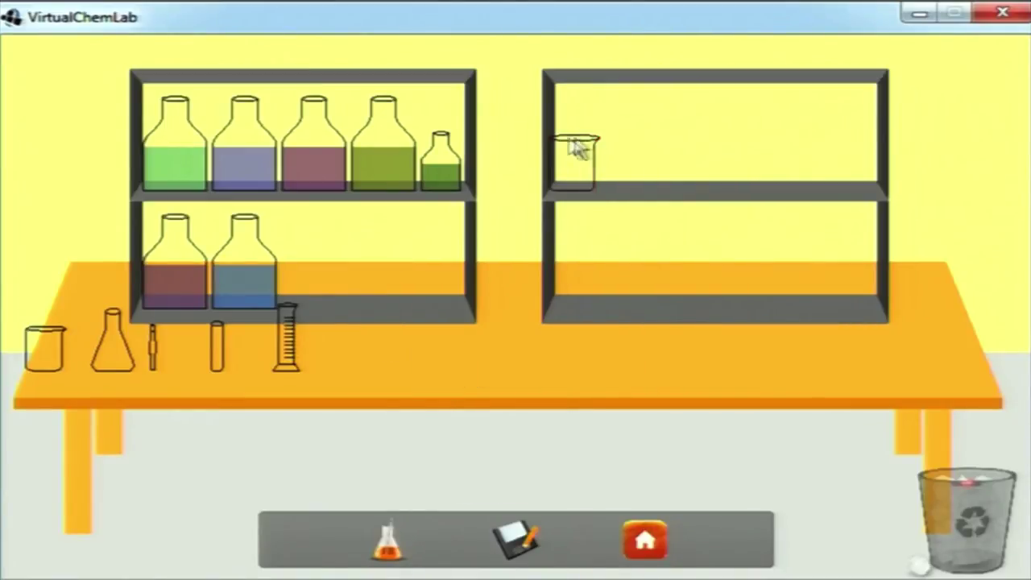
pyautogui.click(568, 292)
pyautogui.click(550, 313)
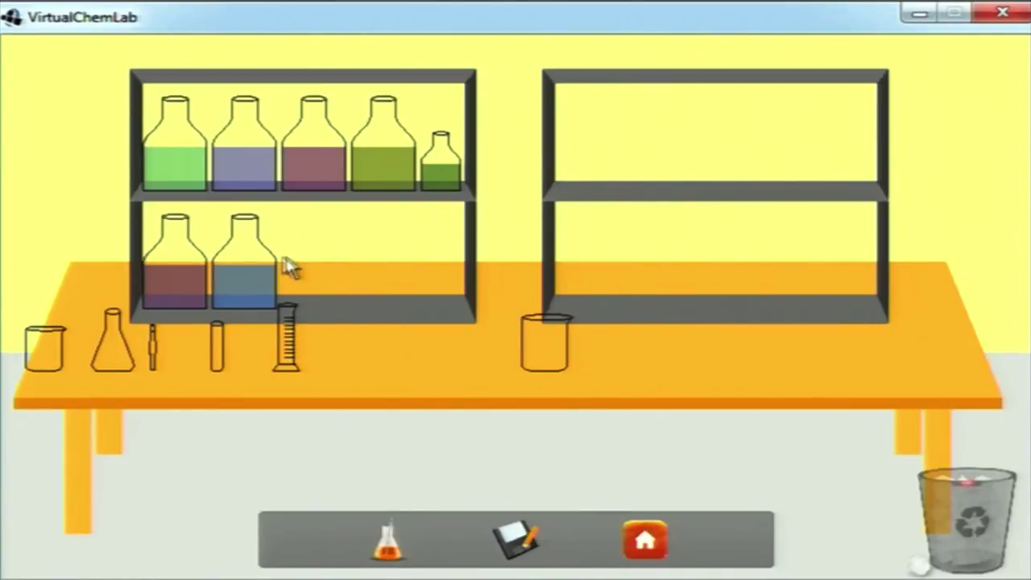
# - Pour 150 ml of the blue chemical from its bottle on the lower shelf into the 500 ml beaker
pyautogui.click(270, 265)
pyautogui.click(612, 274)
pyautogui.moveTo(616, 315); pyautogui.dragTo(538, 332)
pyautogui.click(338, 367)
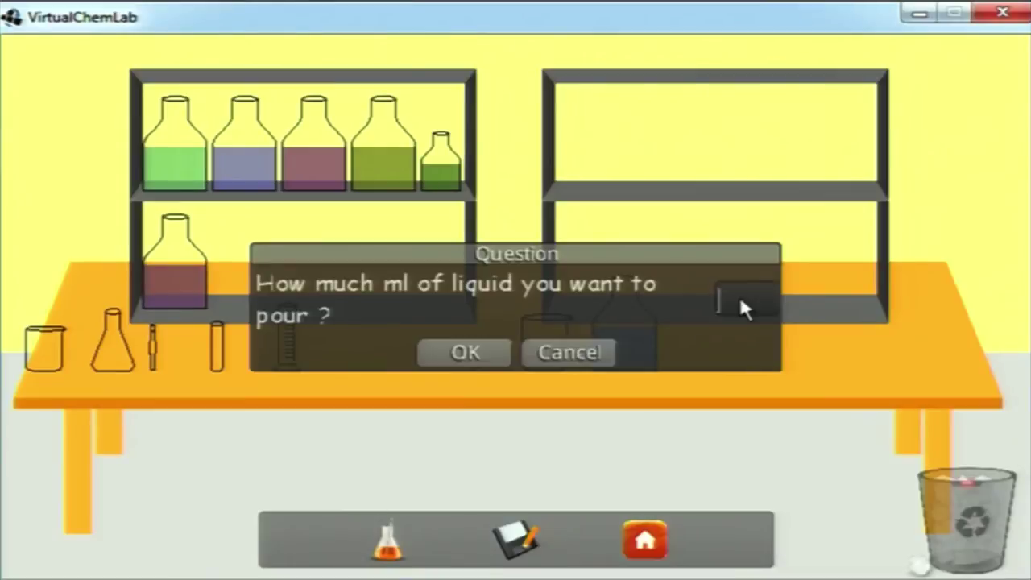
pyautogui.write('150')
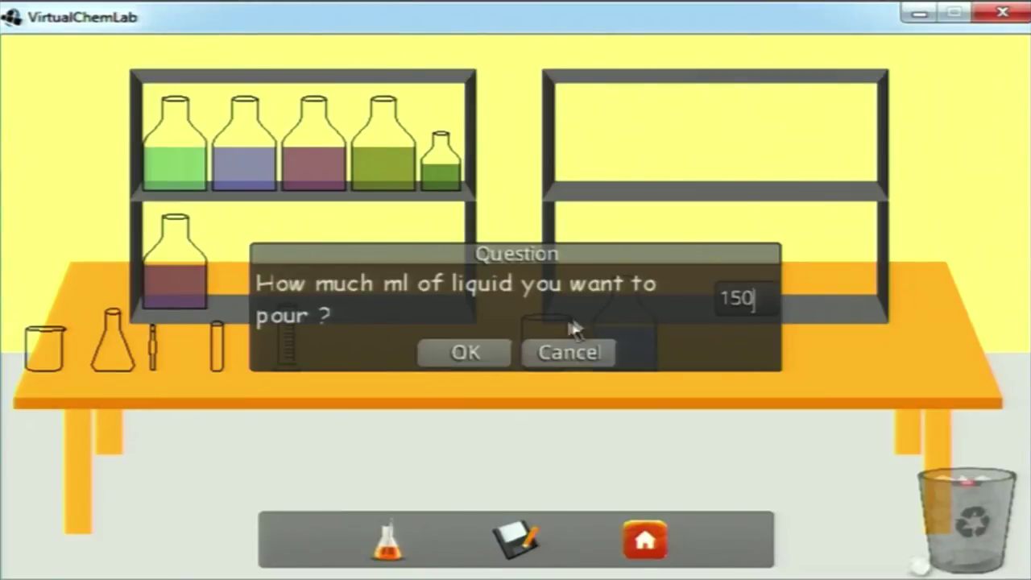
pyautogui.click(473, 357)
# - Place the filled beaker on the upper equipment shelf and return the blue chemical's bottle to the lower chemical shelf
pyautogui.moveTo(541, 355); pyautogui.dragTo(568, 149)
pyautogui.moveTo(621, 306); pyautogui.dragTo(312, 234)
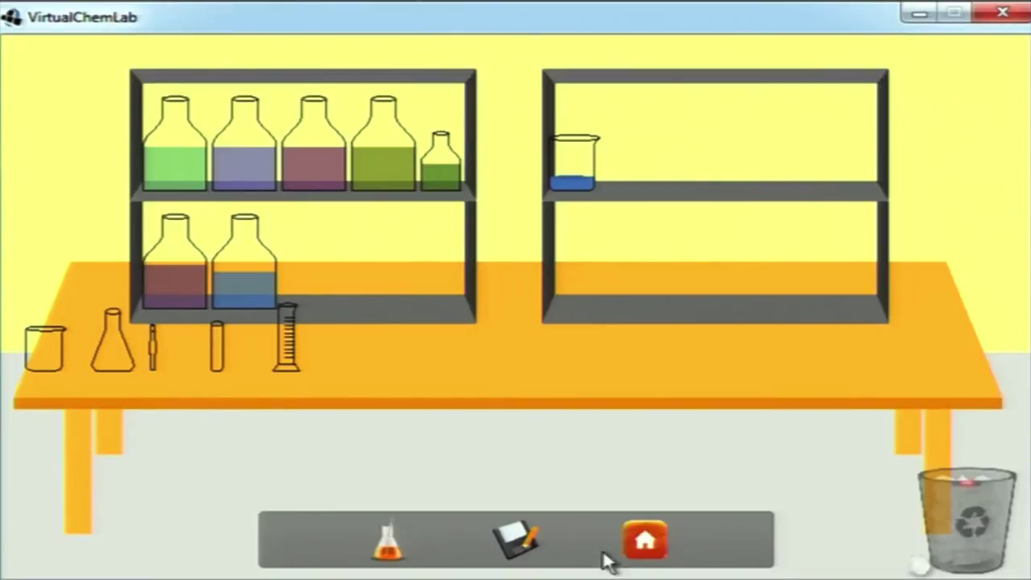
# - Return to the main screen and open demo_exp.xml in Perform Experiment mode
pyautogui.click(646, 542)
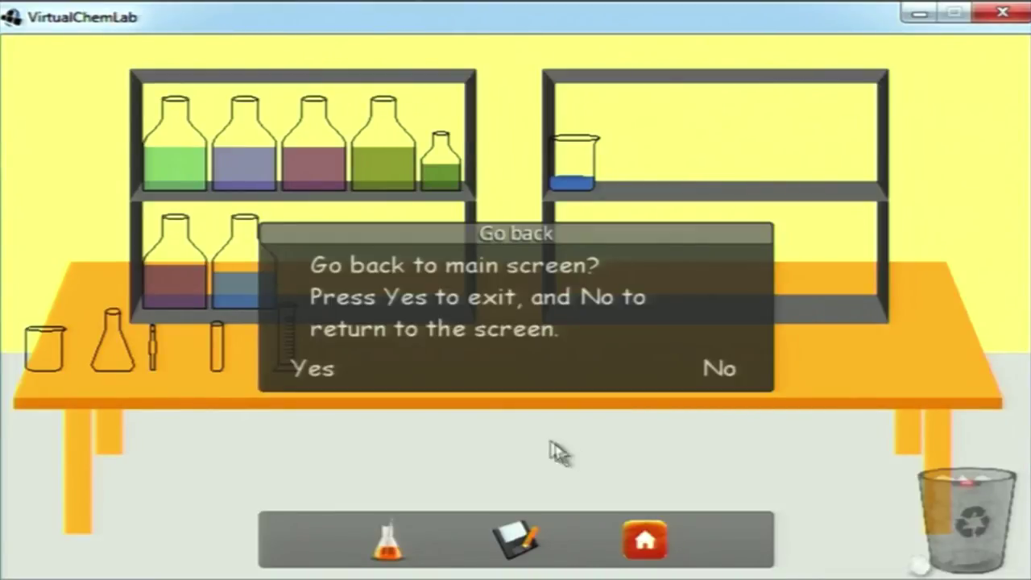
pyautogui.click(332, 373)
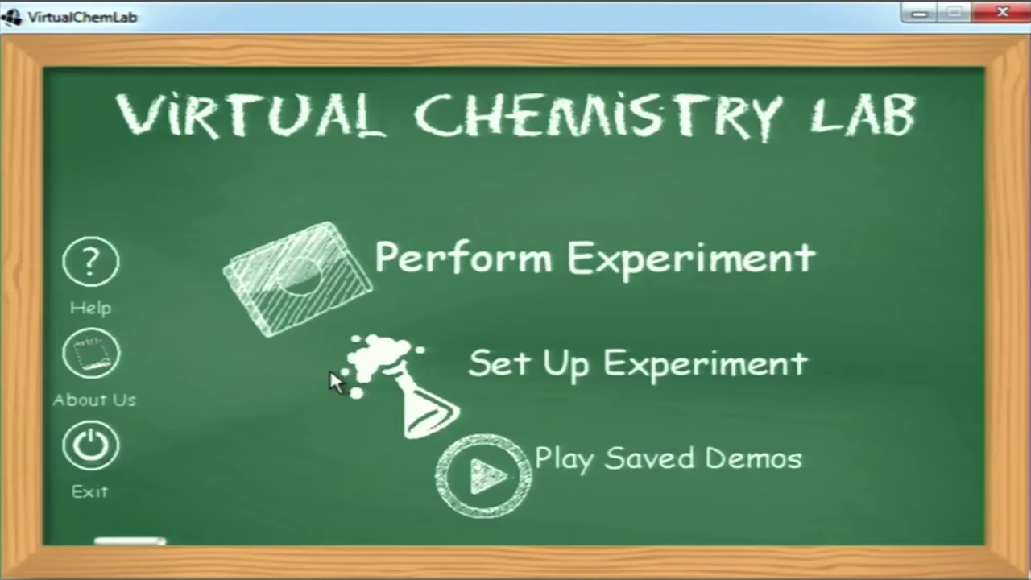
pyautogui.click(520, 263)
pyautogui.click(574, 212)
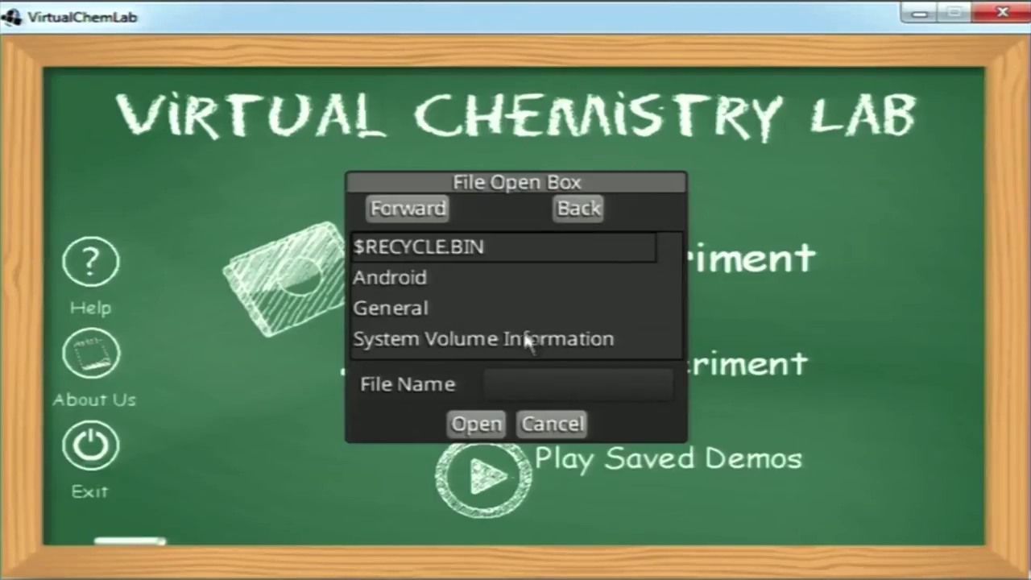
pyautogui.scroll(-2, 523, 266)
pyautogui.doubleClick(460, 345)
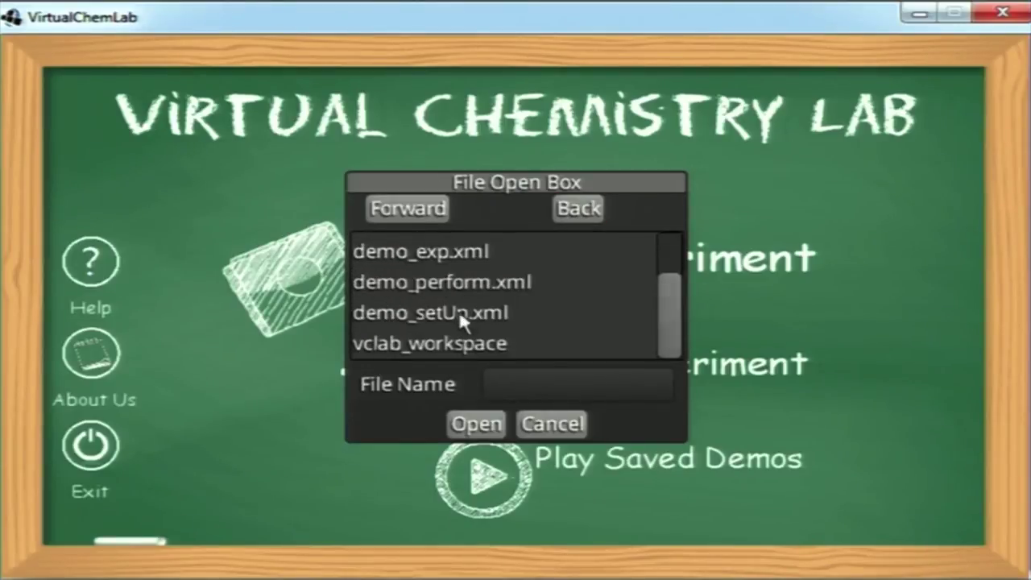
pyautogui.click(464, 251)
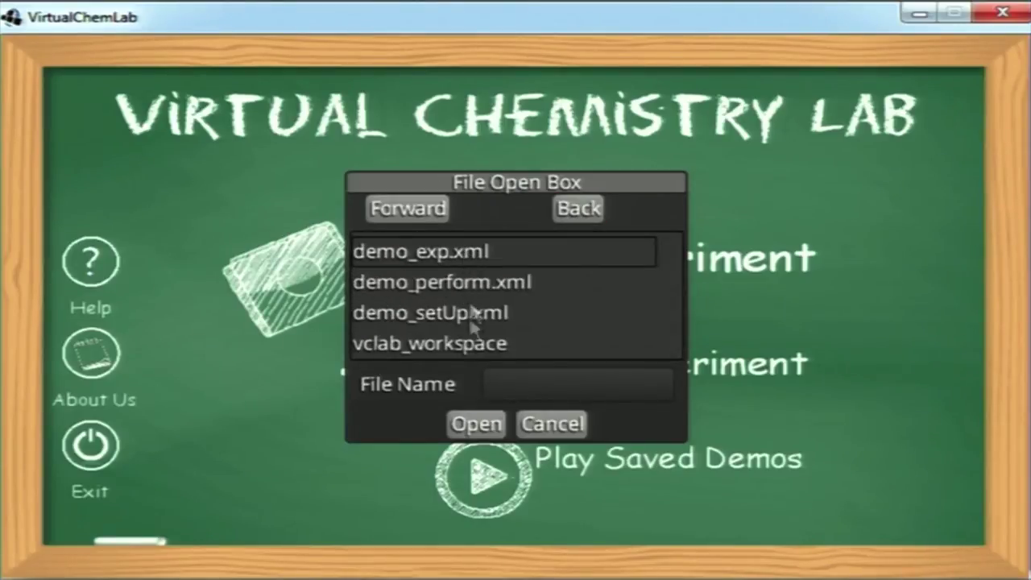
pyautogui.click(477, 426)
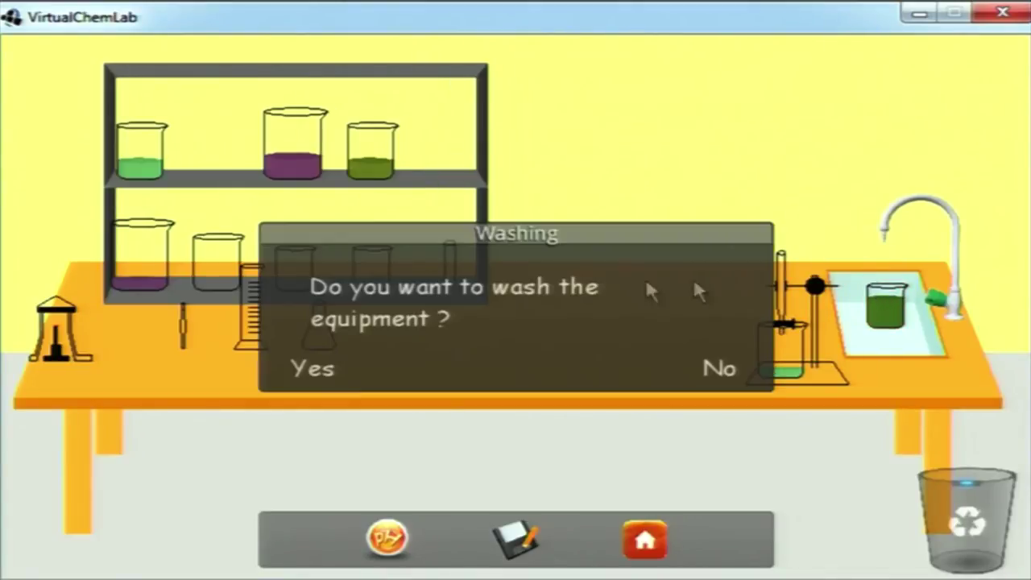
# - Wash the beaker of dark green liquid in the sink and heat the beaker of olive-green chemical on the burner
pyautogui.click(325, 364)
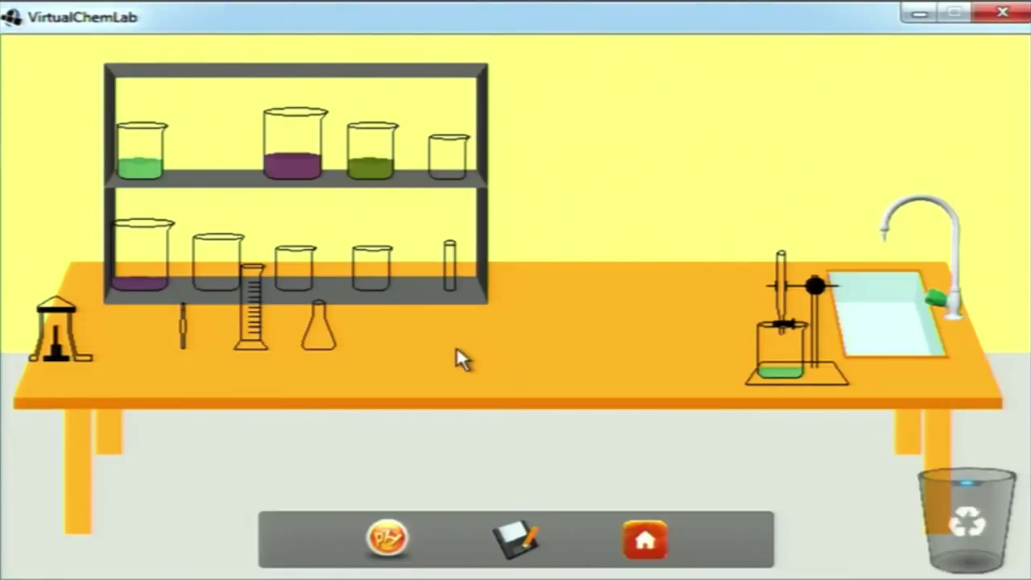
pyautogui.click(379, 161)
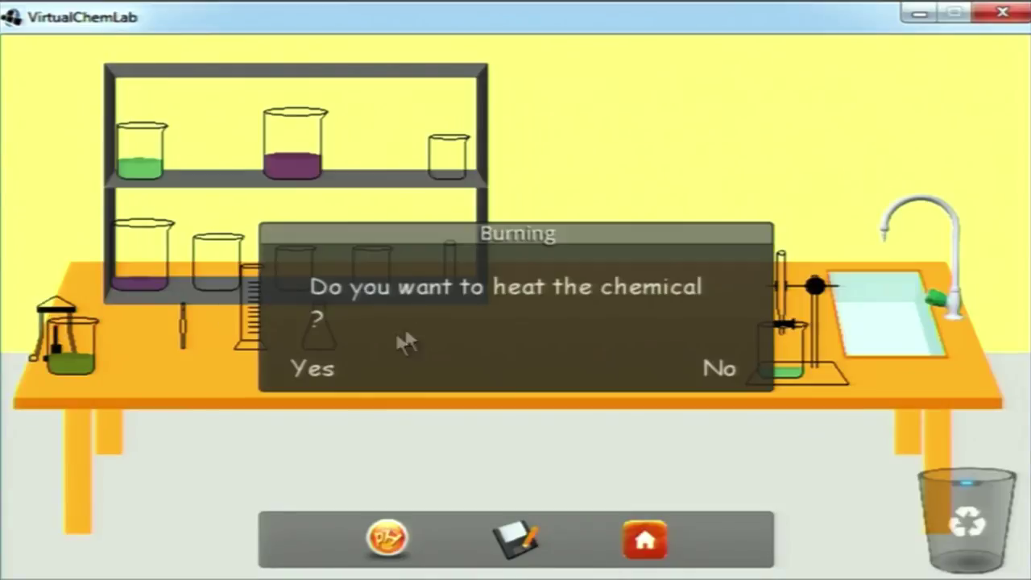
pyautogui.click(313, 366)
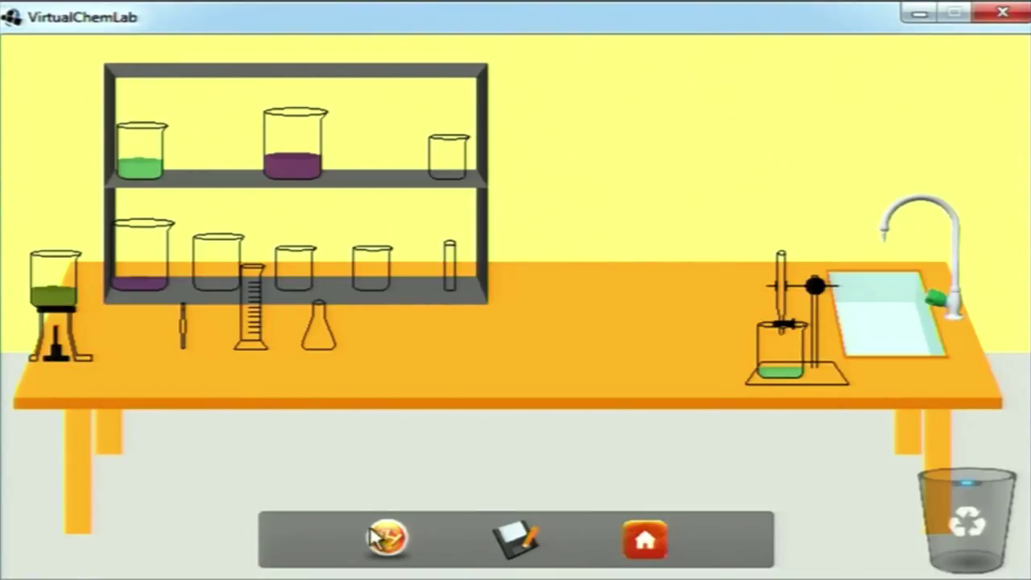
# - Test the pH of the purple solution in the large beaker on the upper shelf
pyautogui.moveTo(385, 538); pyautogui.dragTo(295, 153)
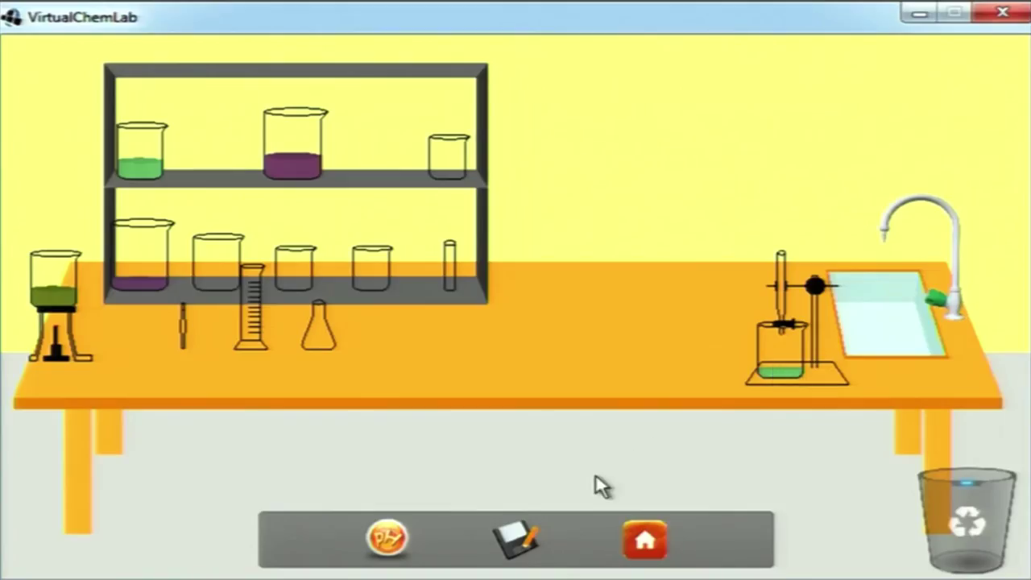
pyautogui.click(644, 544)
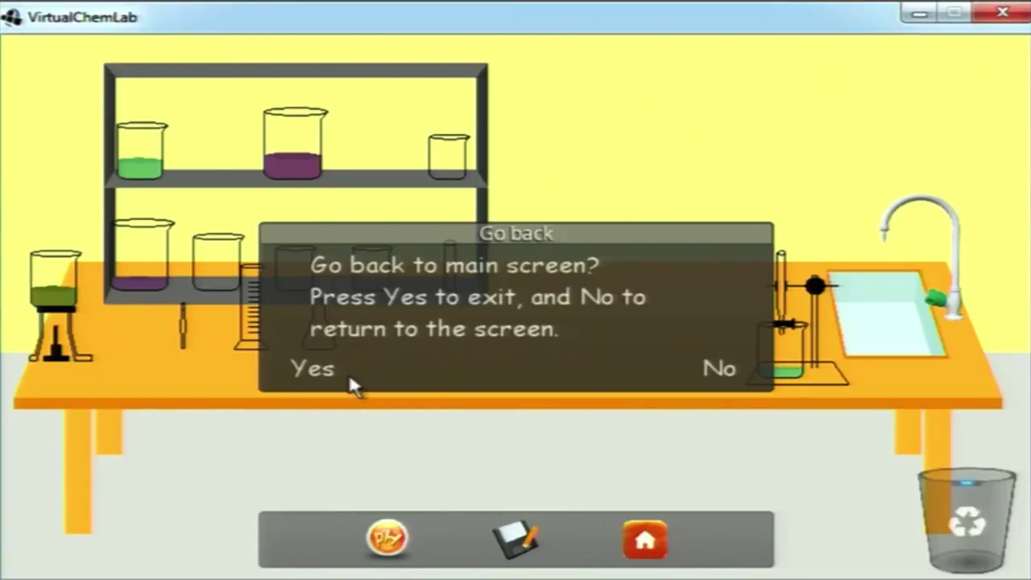
pyautogui.click(709, 369)
# - Dispose of the empty washed beaker from the upper shelf in the recycle bin
pyautogui.moveTo(467, 169); pyautogui.dragTo(971, 526)
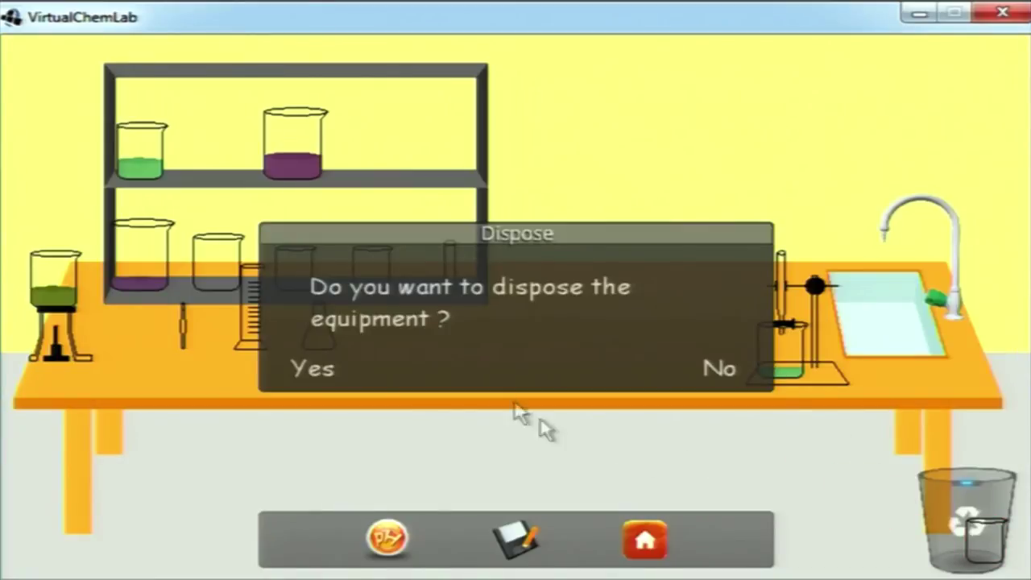
pyautogui.click(332, 370)
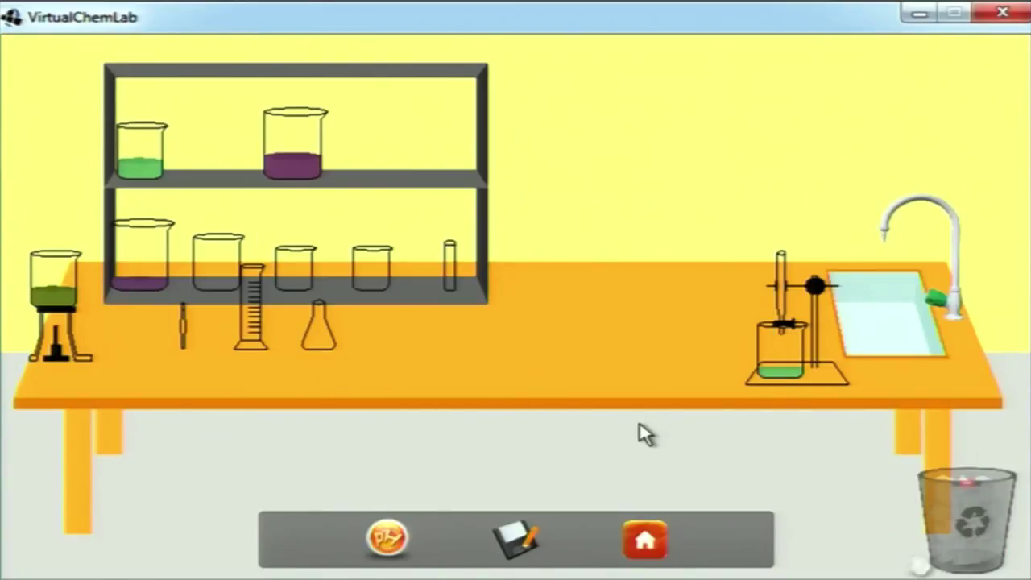
# - Return to the main screen and open the help instructions
pyautogui.click(640, 539)
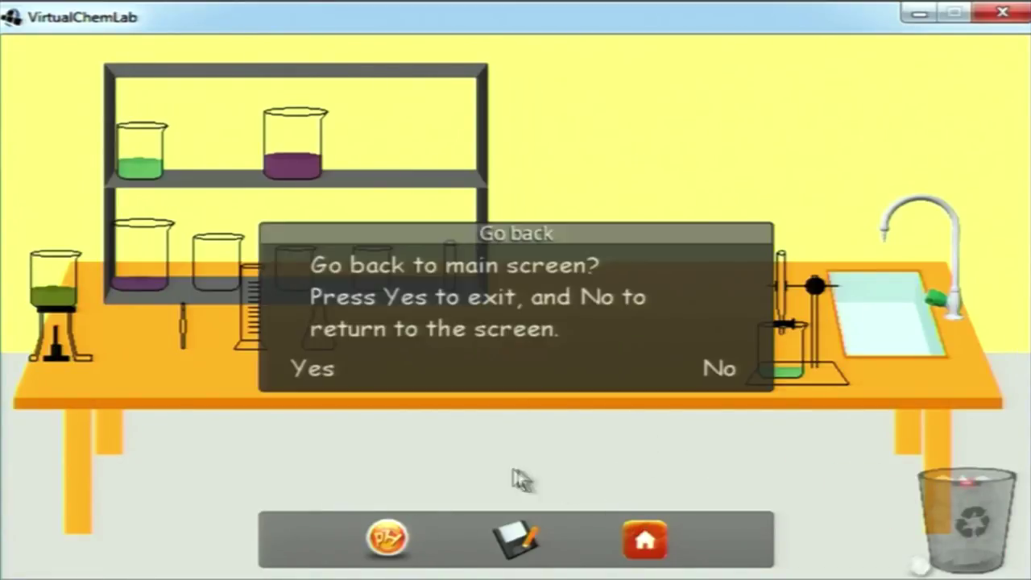
pyautogui.click(339, 376)
pyautogui.click(89, 262)
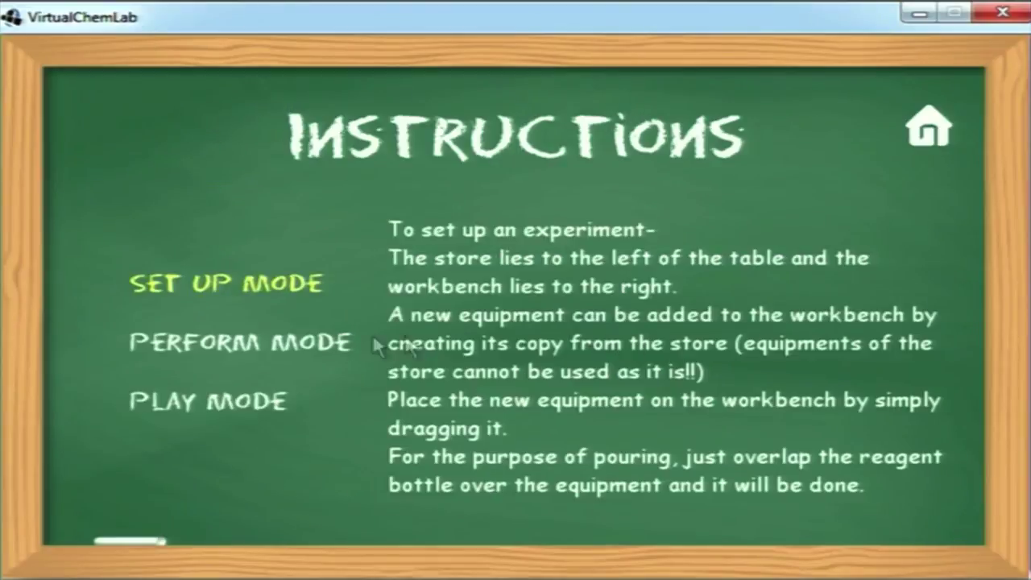